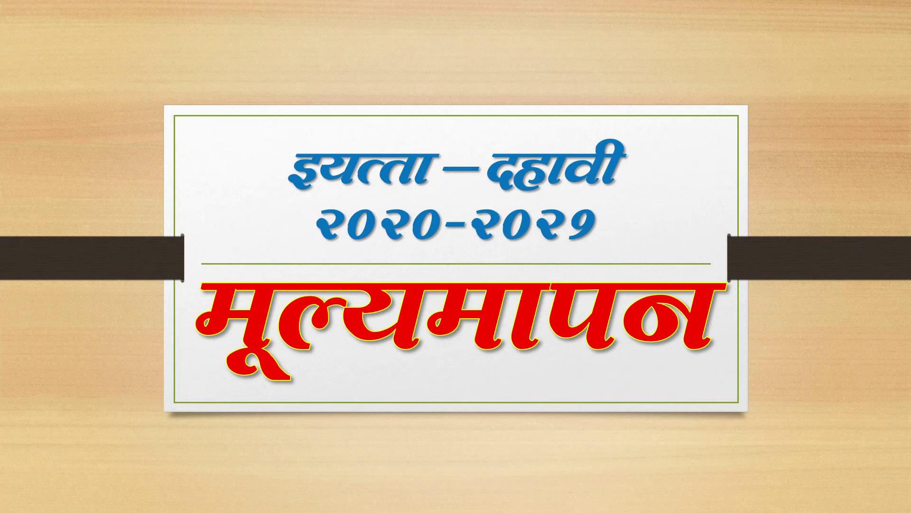
Step: Advance the slideshow from the title slide to the Class 10 evaluation slide
key("Right")
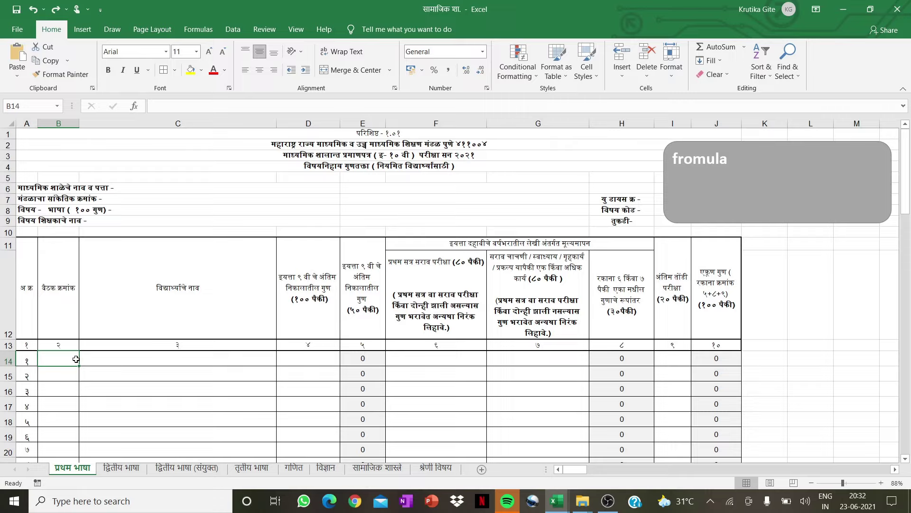
Step: Enter the first student's seat number in B14, name in C14, and 82 Class 9 marks in D14
type("A23")
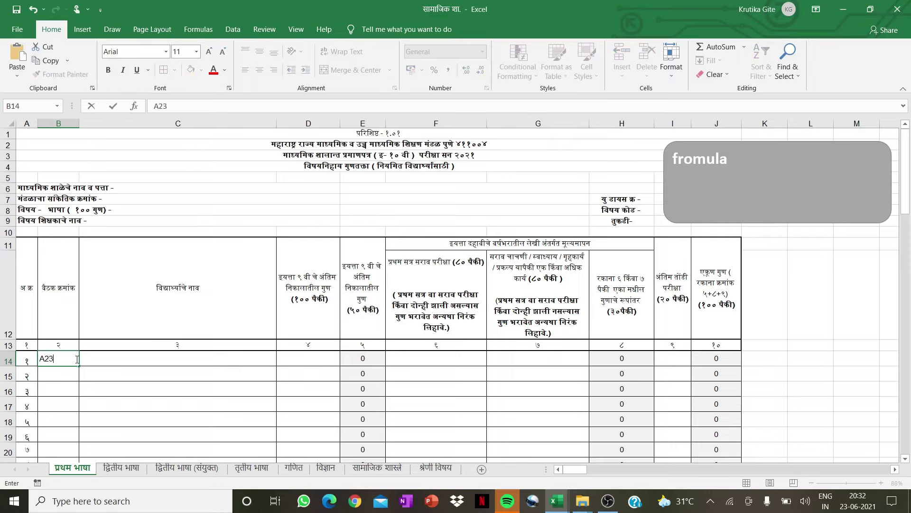
type("710")
key("Tab")
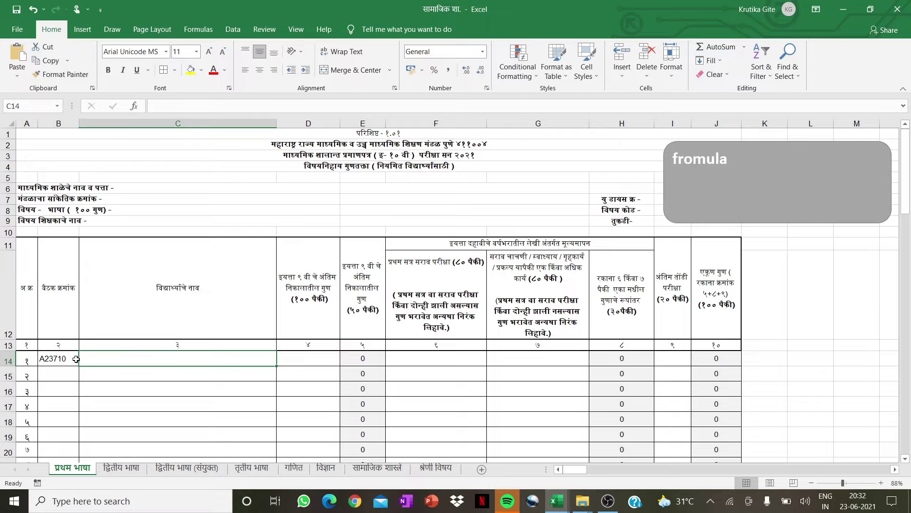
type("Ram ")
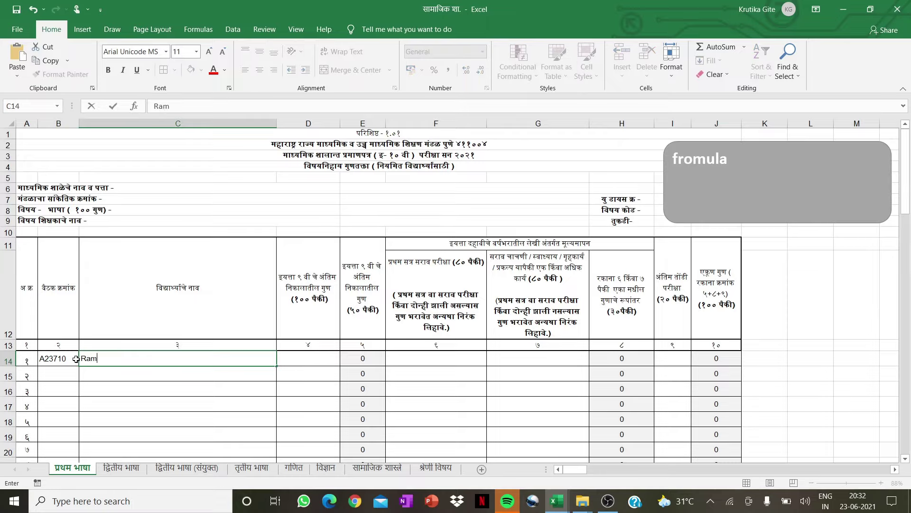
type("Sh")
type("nide")
left_click(302, 362)
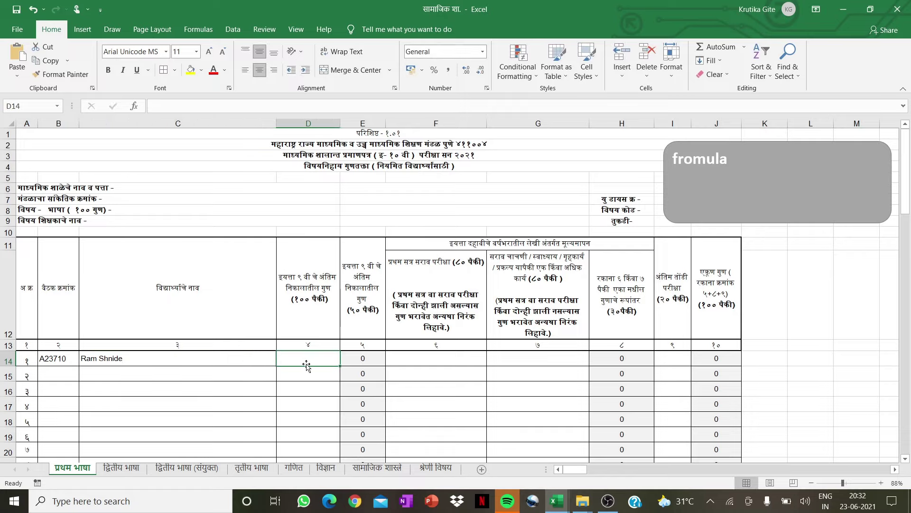
type("8")
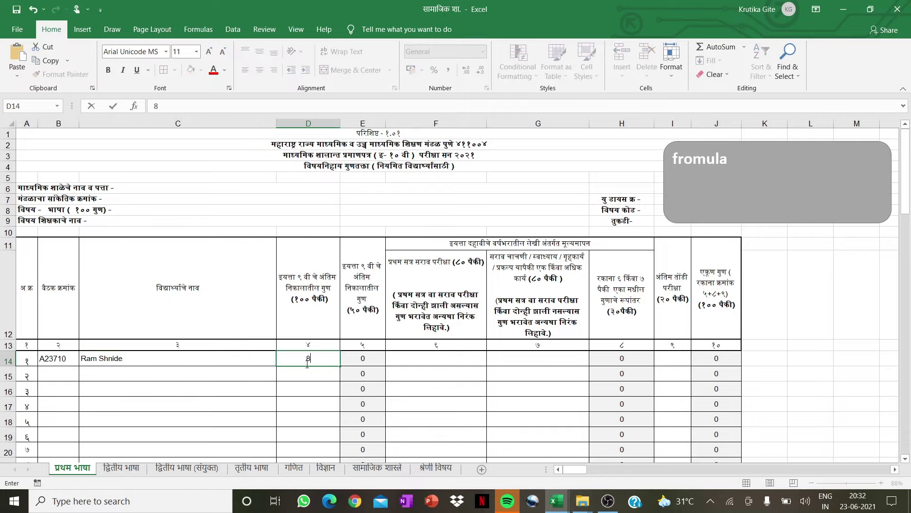
type("2")
key("Tab")
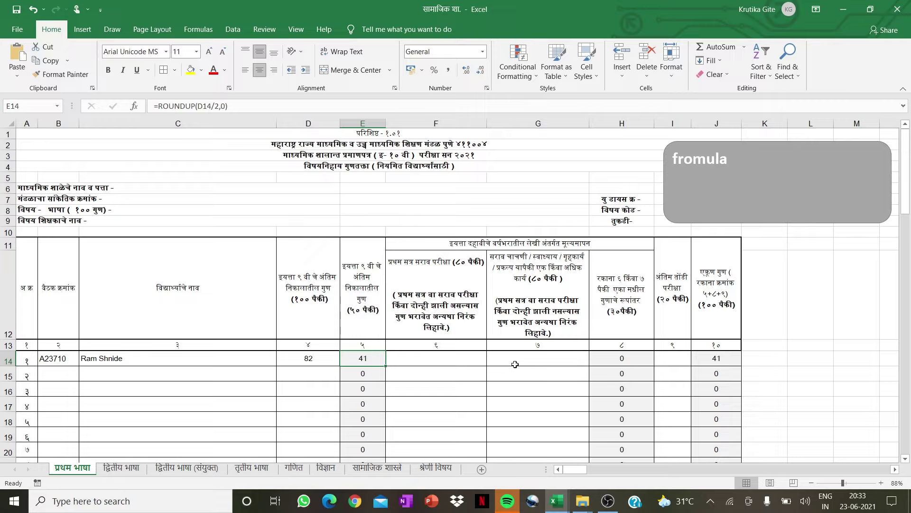
Step: Enter 60 activity marks in G14 and check H14's ROUNDUP conversion giving 23
left_click(516, 363)
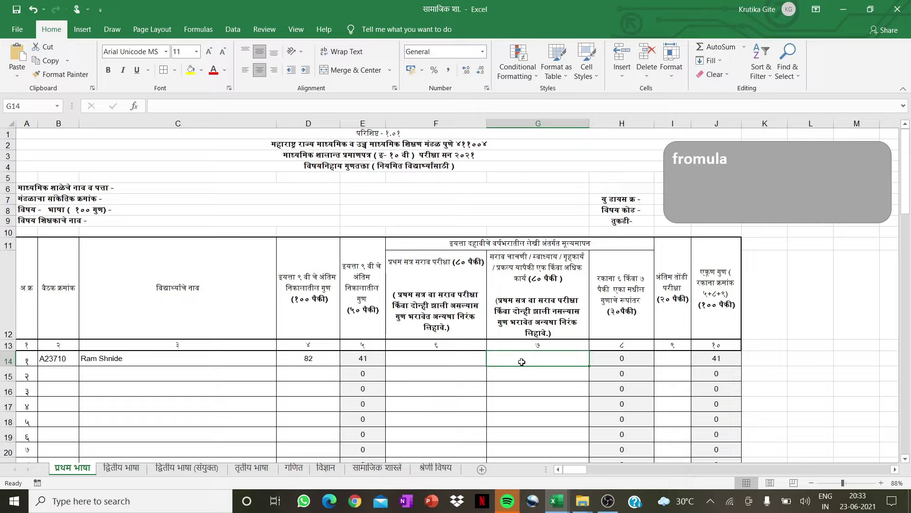
type("60")
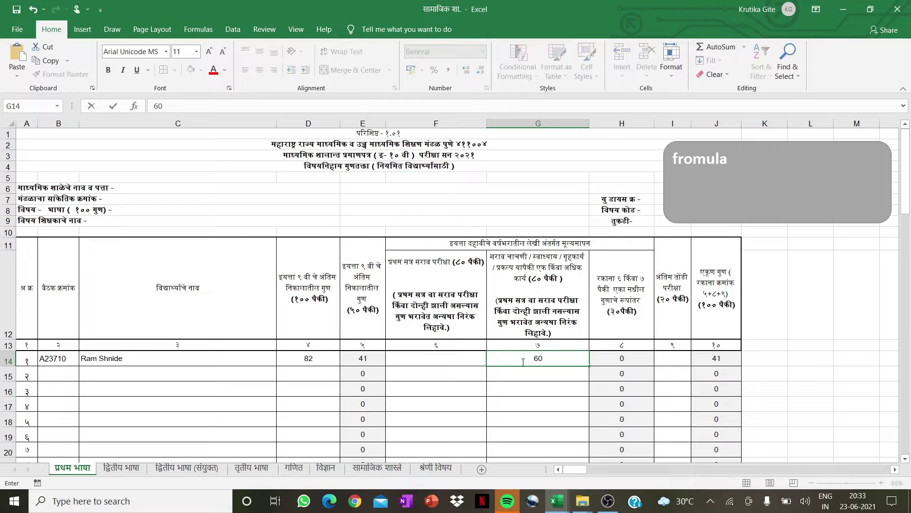
left_click(599, 364)
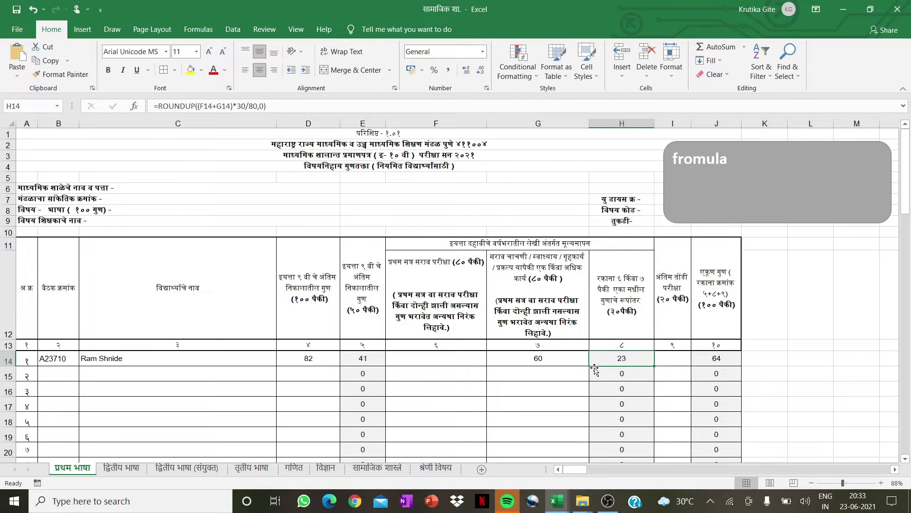
left_click(561, 363)
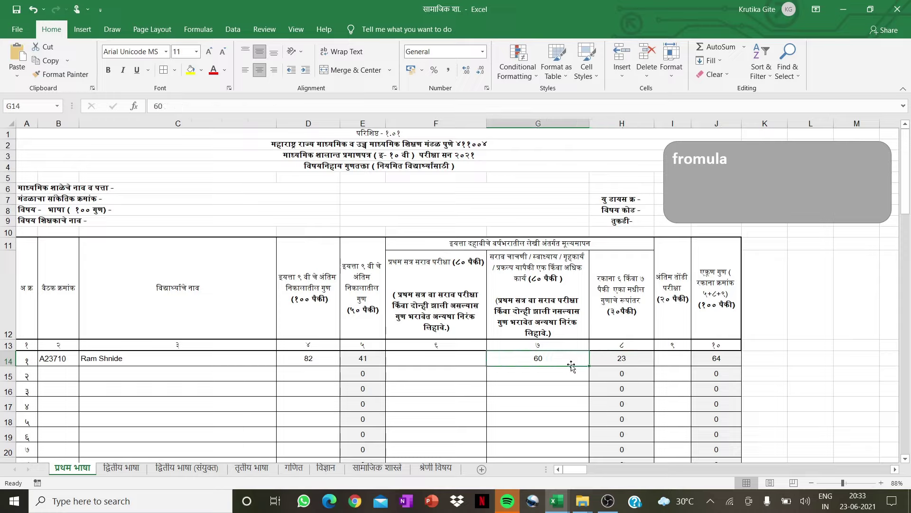
left_click(618, 361)
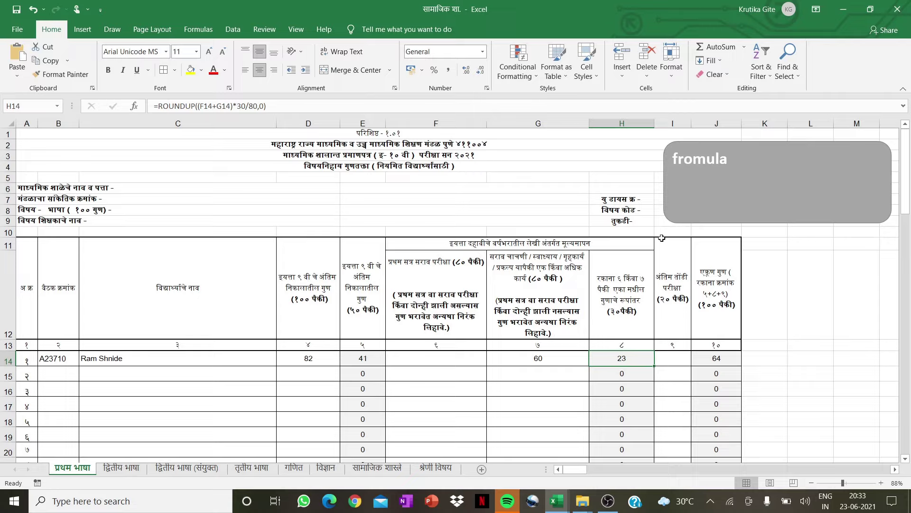
Step: Type the worked conversion '60*30/80' into the fromula note box under its heading
left_click(683, 195)
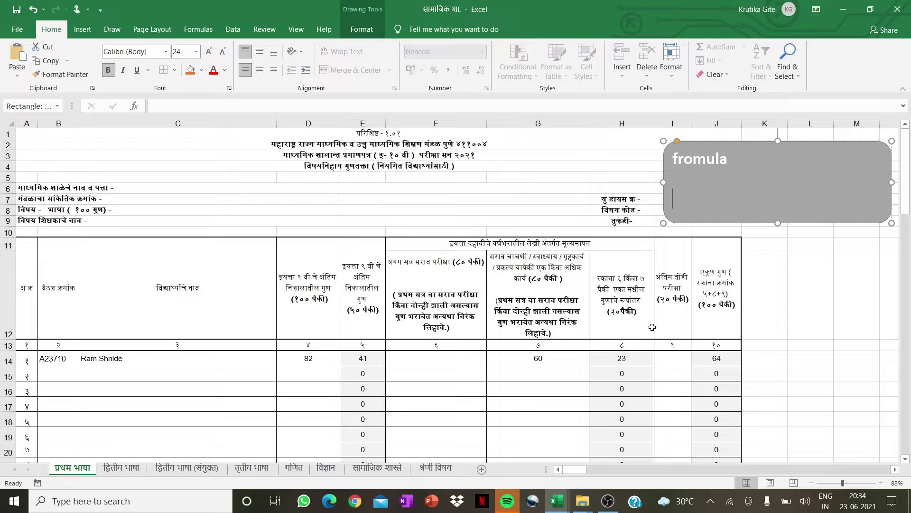
type("60")
type("*")
type("30")
type("/")
type("8")
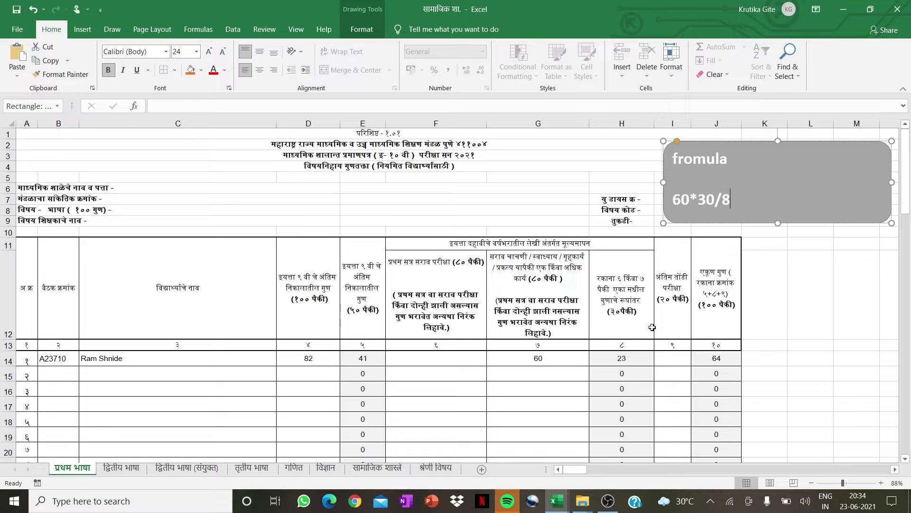
type("0=")
left_click(675, 360)
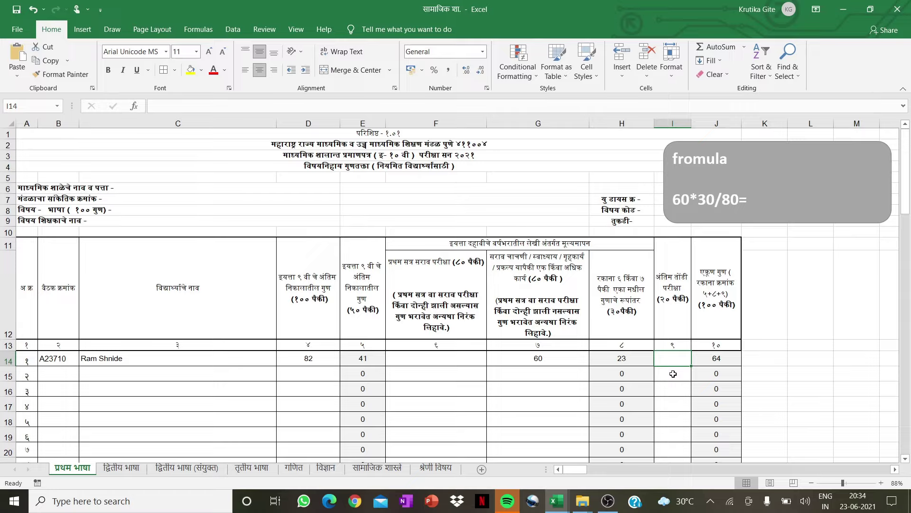
Step: Enter 19 oral marks in I14 for a total of 83, then switch to the द्वितीय भाषा (संयुक्त) sheet
type("19")
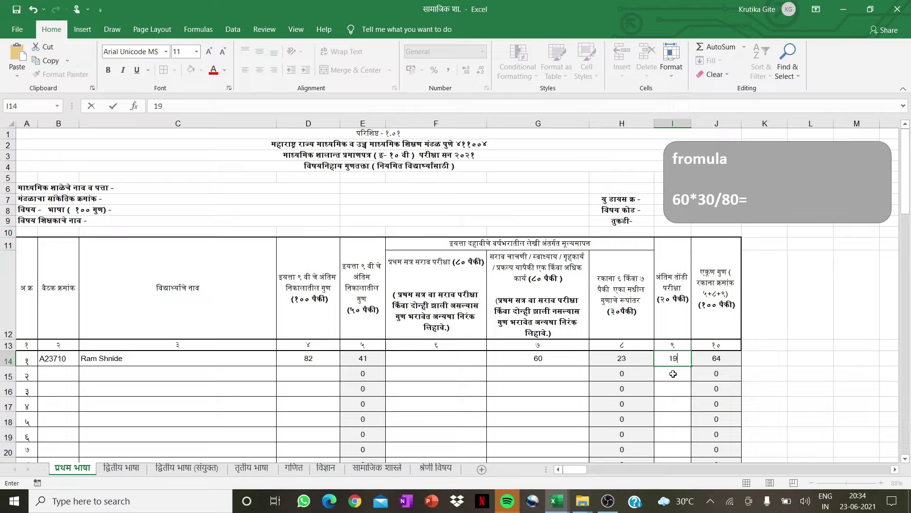
key("Tab")
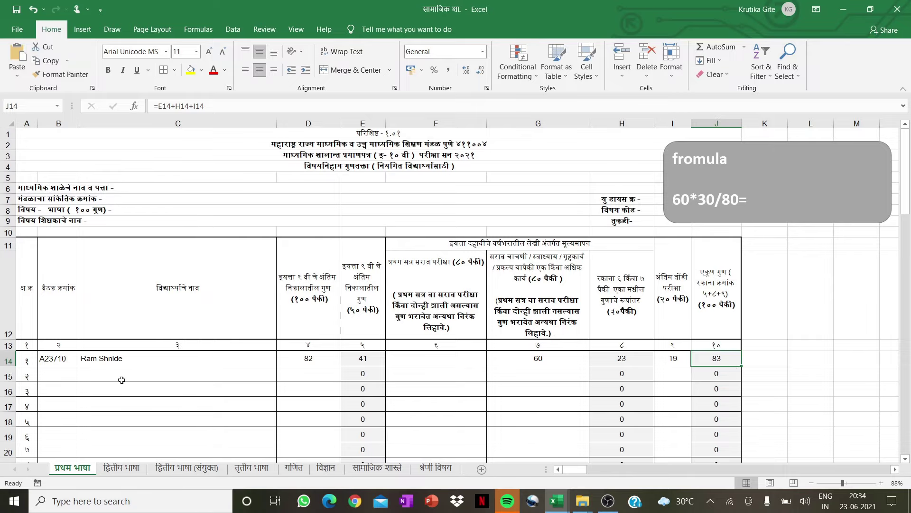
scroll(123, 382, "down", 2)
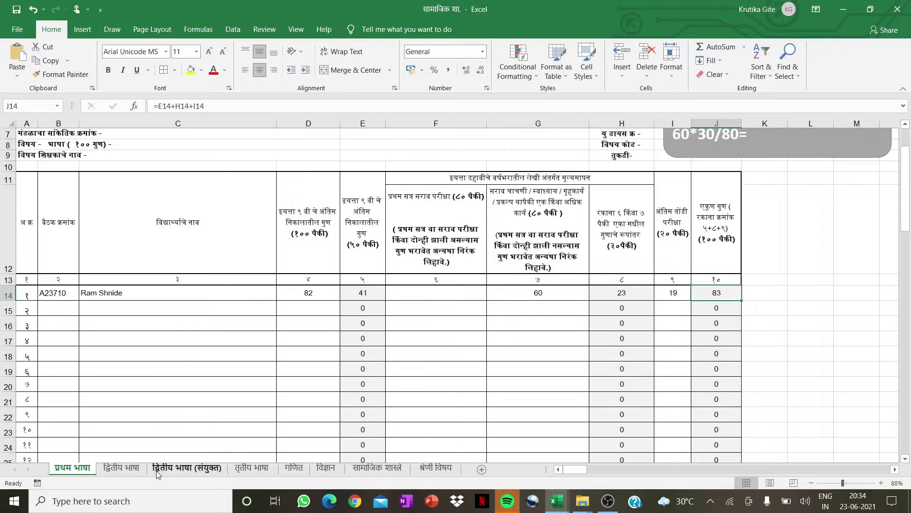
left_click(173, 470)
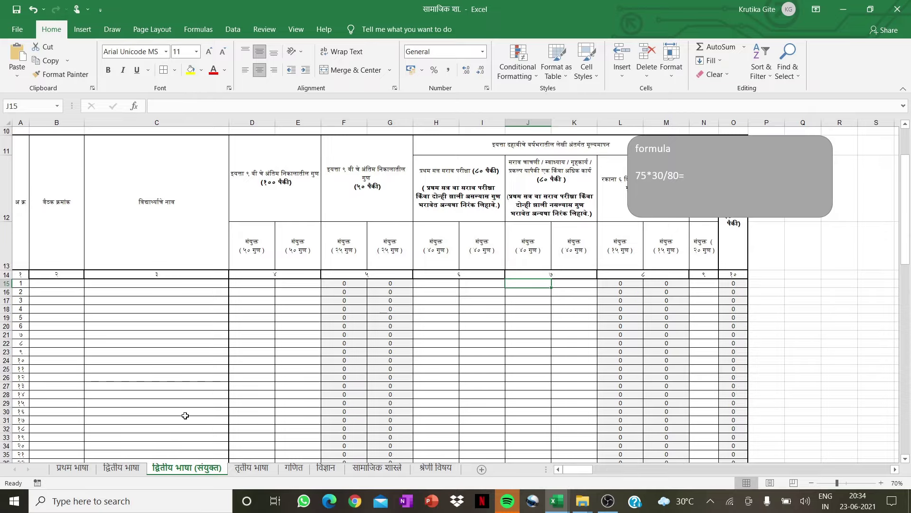
Step: Enter 35 in D15 and 38 in E15, producing rounded halves 18 and 19 and total 37
scroll(223, 348, "up", 2)
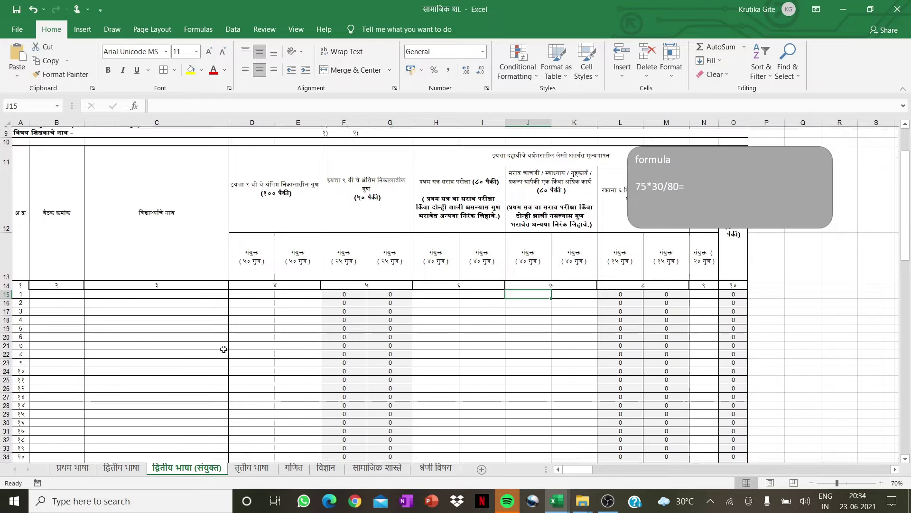
scroll(224, 352, "up", 1)
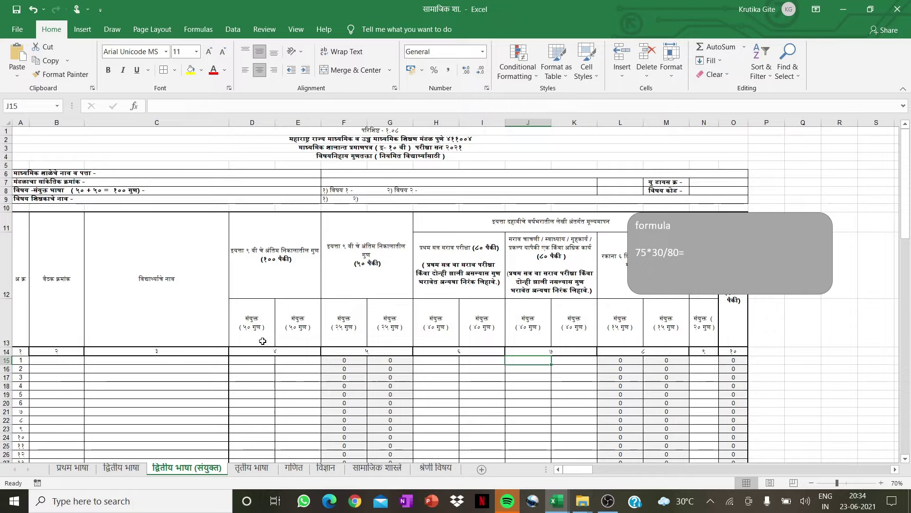
left_click(65, 361)
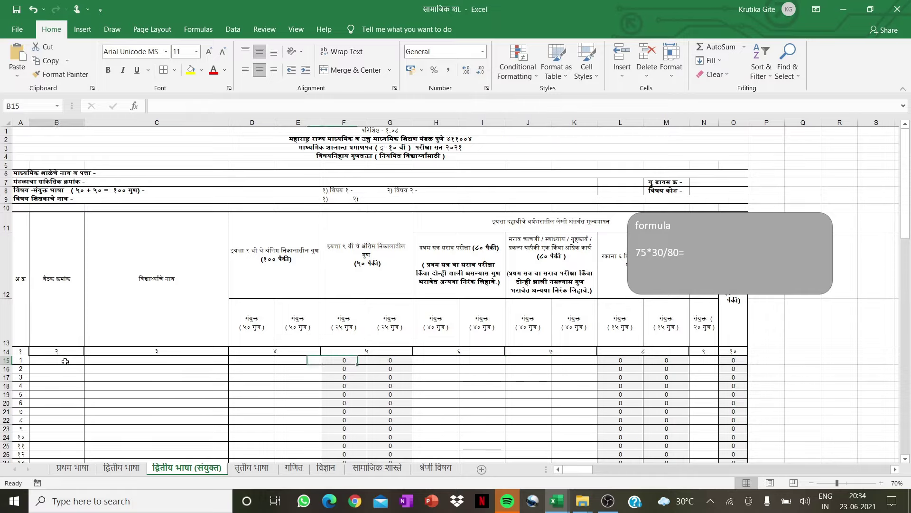
left_click(109, 364)
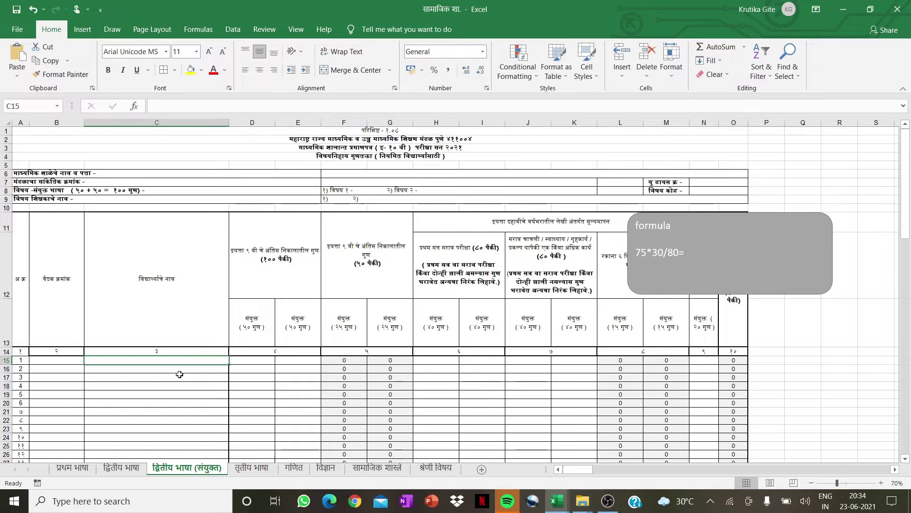
left_click(250, 361)
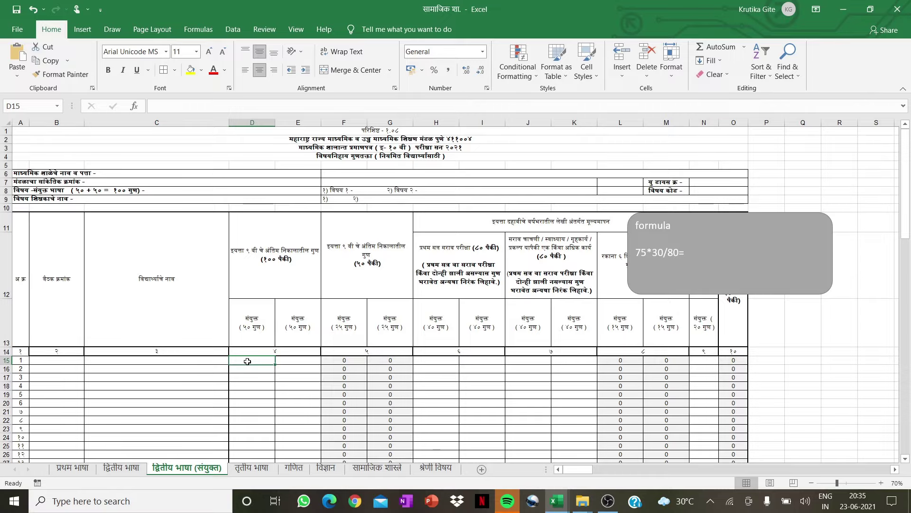
type("35")
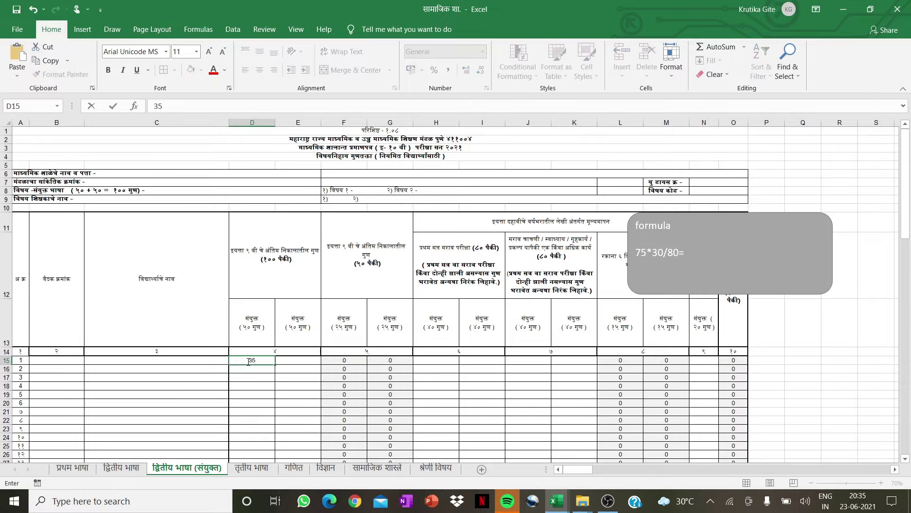
key("Tab")
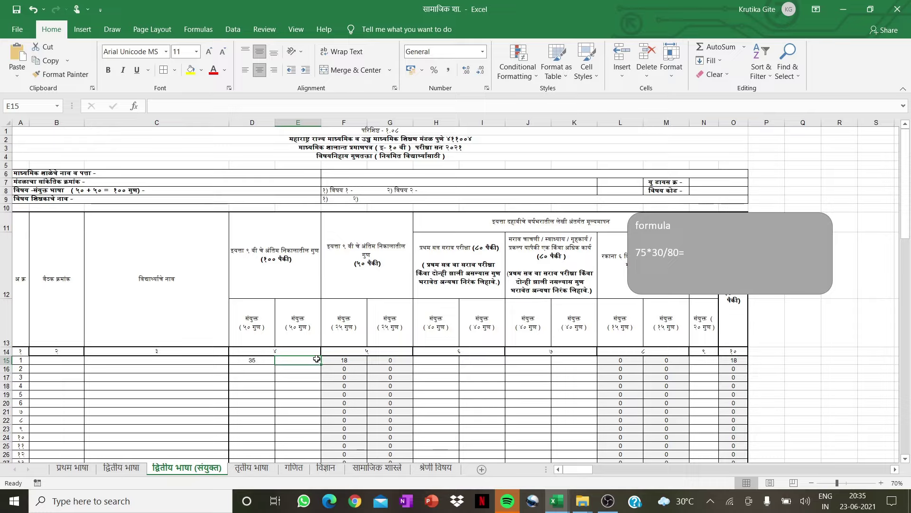
type("3")
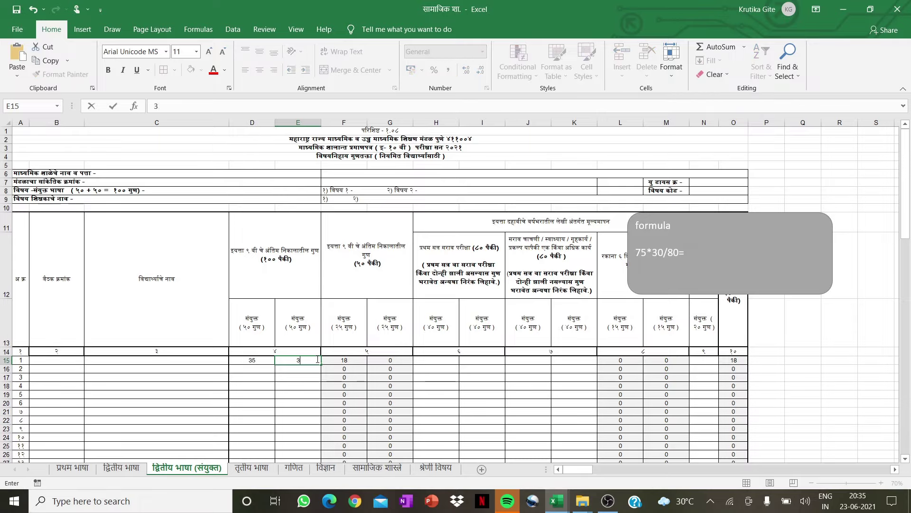
type("8")
key("Tab")
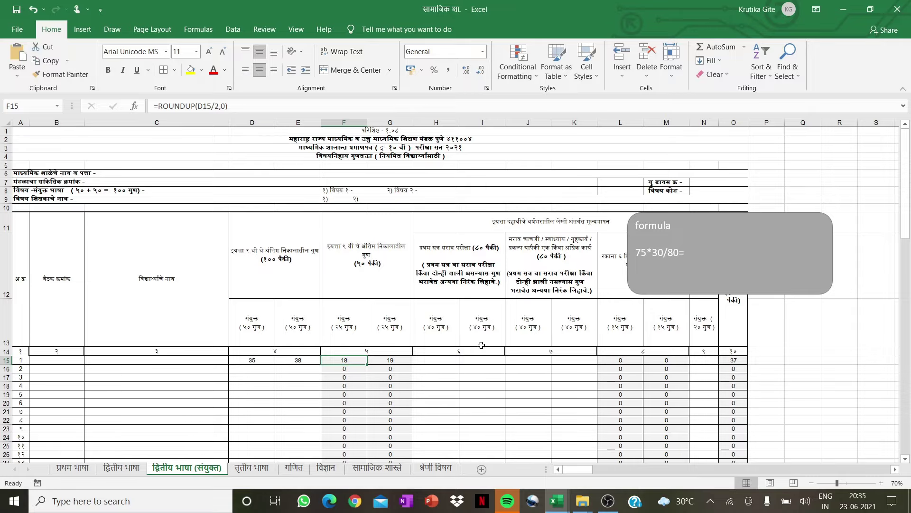
Step: Enter assessment marks 28 in J15 and 31 in K15, scaled to 11 and 12
left_click(440, 362)
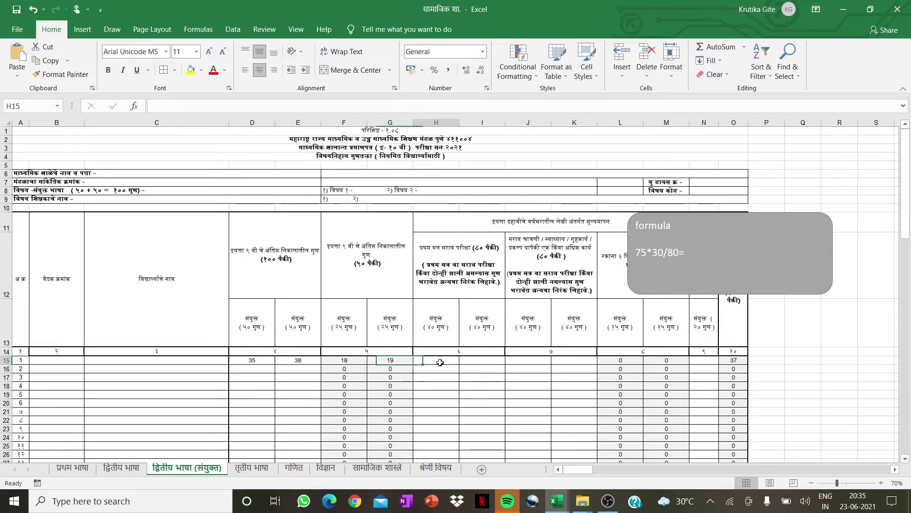
left_click(477, 370)
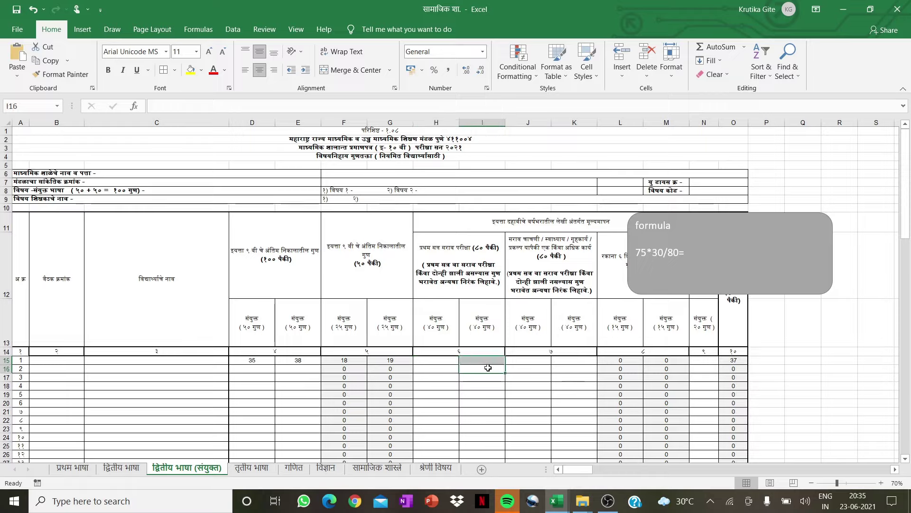
left_click(517, 378)
left_click(530, 362)
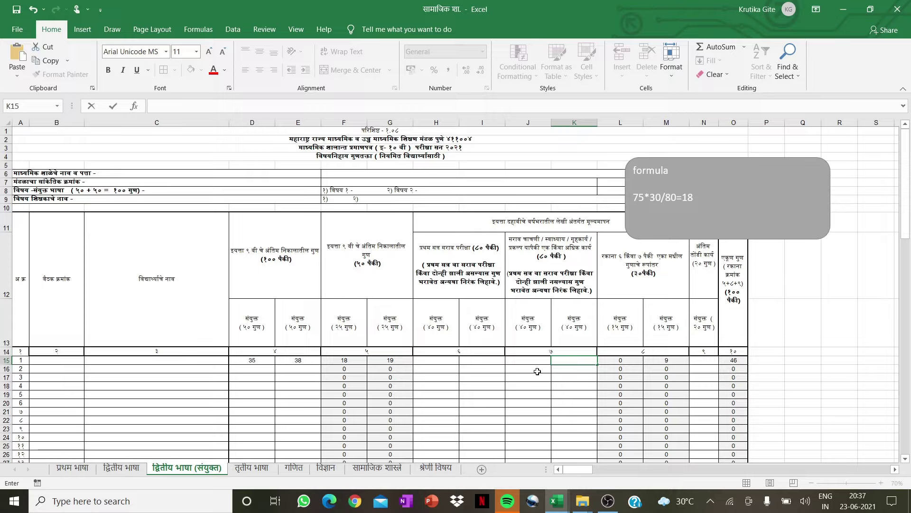
left_click(535, 363)
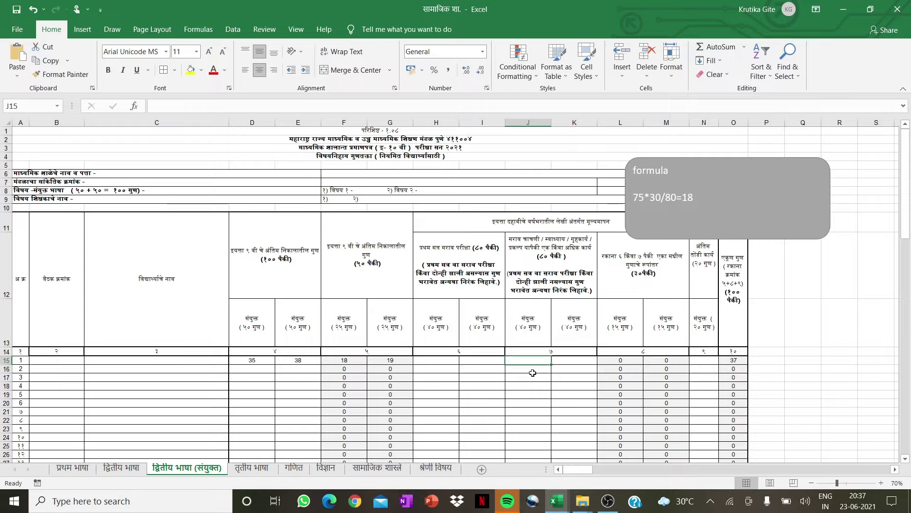
type("28")
key("Tab")
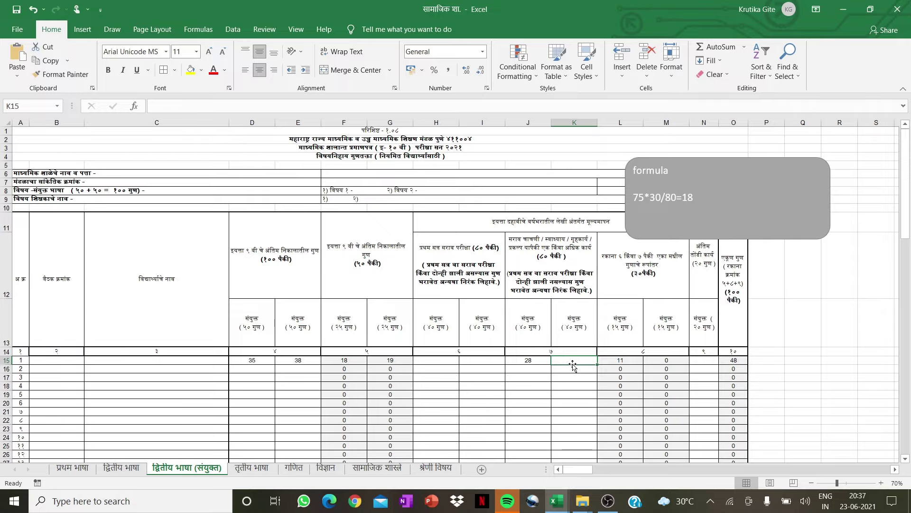
type("31")
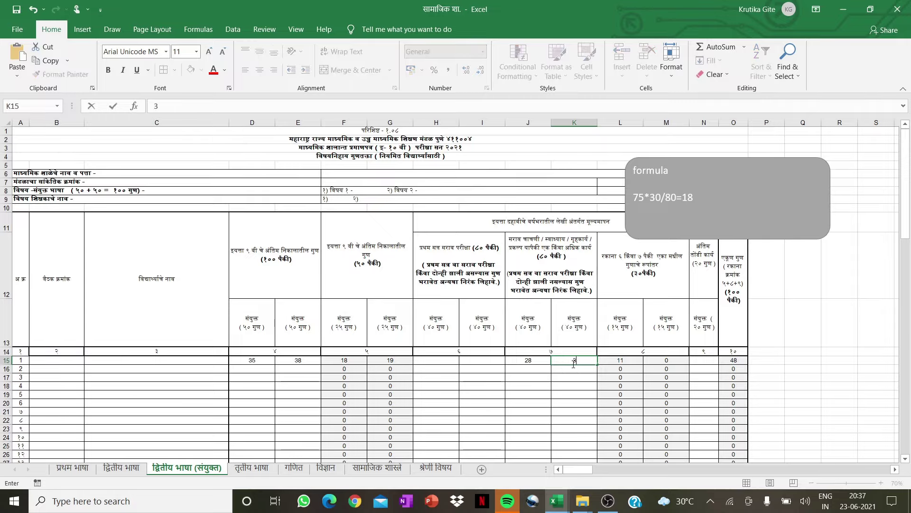
key("Tab")
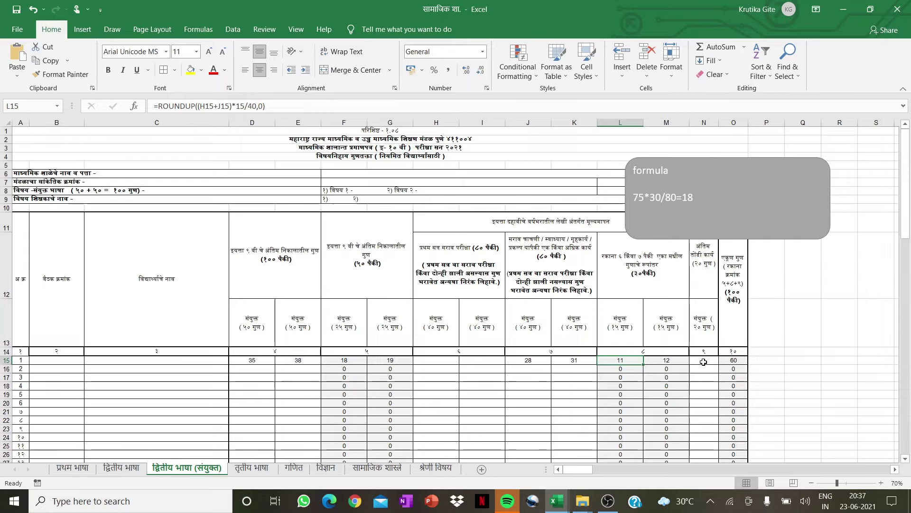
Step: Enter 18 oral marks in N15, bringing the total to 78
left_click(703, 362)
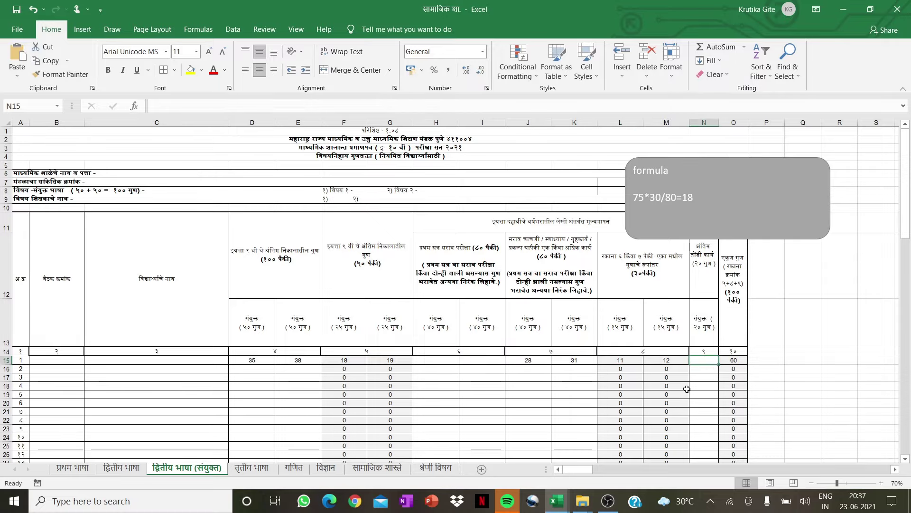
type("18")
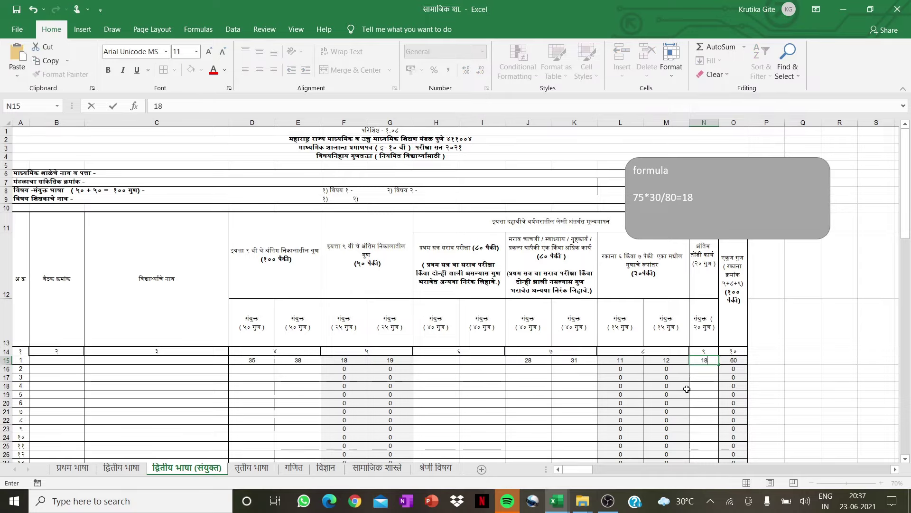
left_click(704, 394)
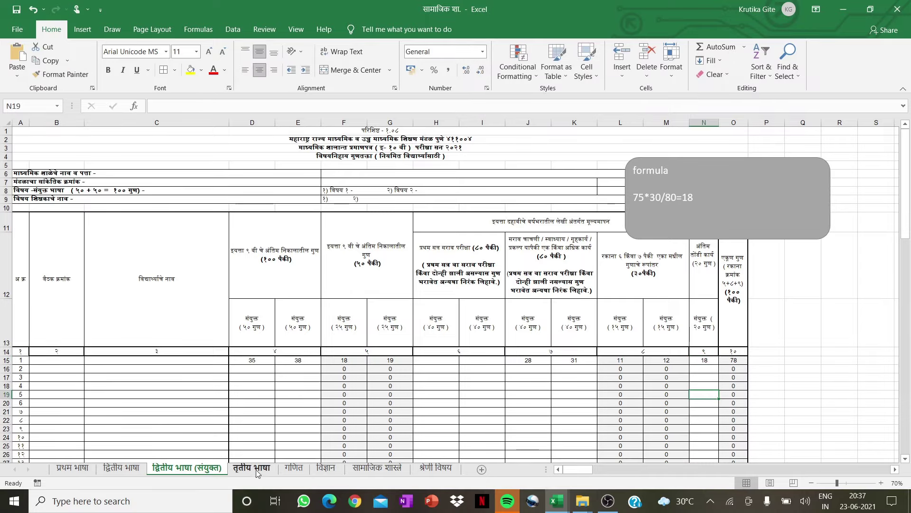
Step: Switch to the गणित sheet and enter the first student's seat number in B15
left_click(295, 470)
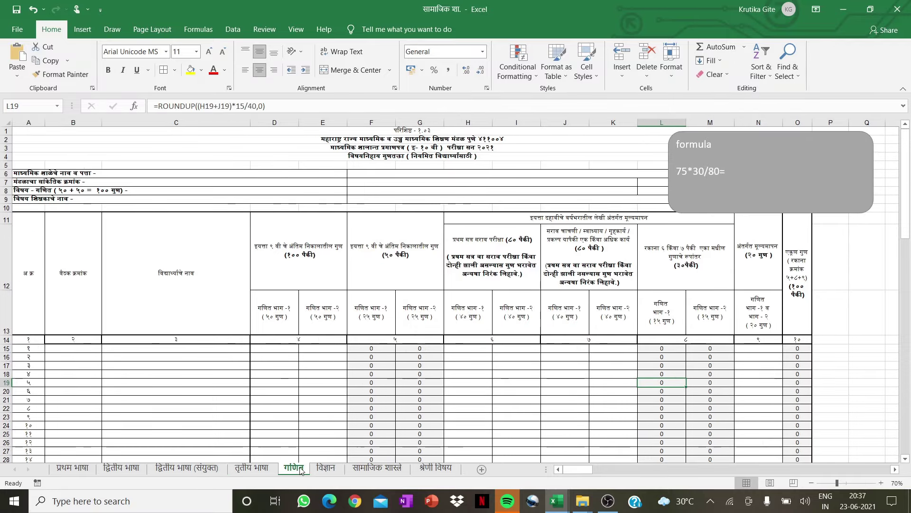
left_click(63, 348)
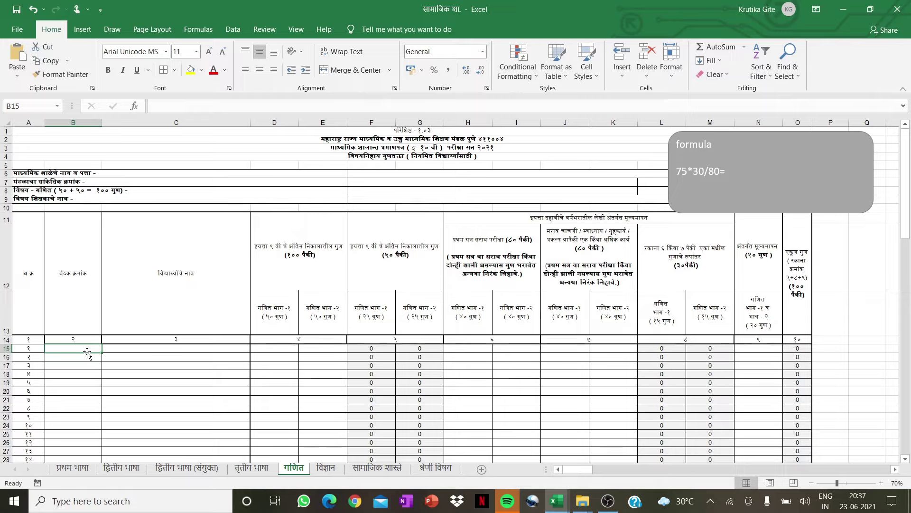
type("A")
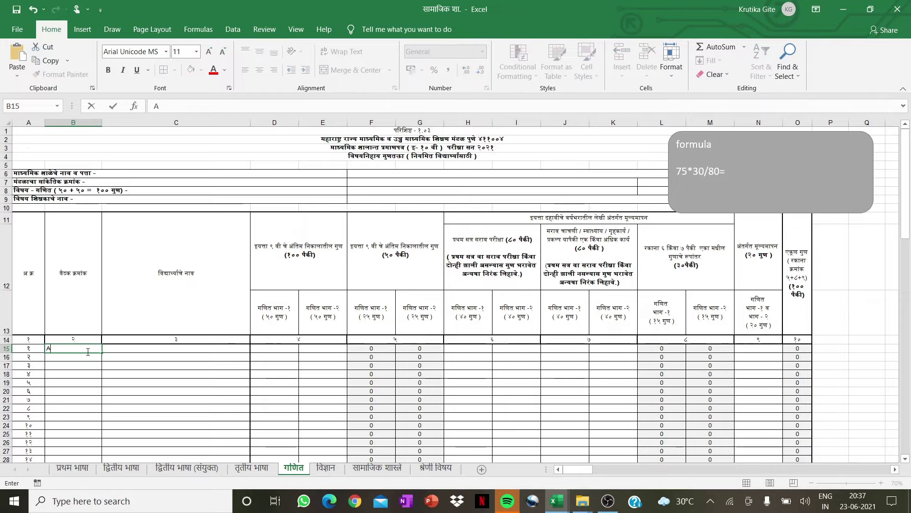
type("7")
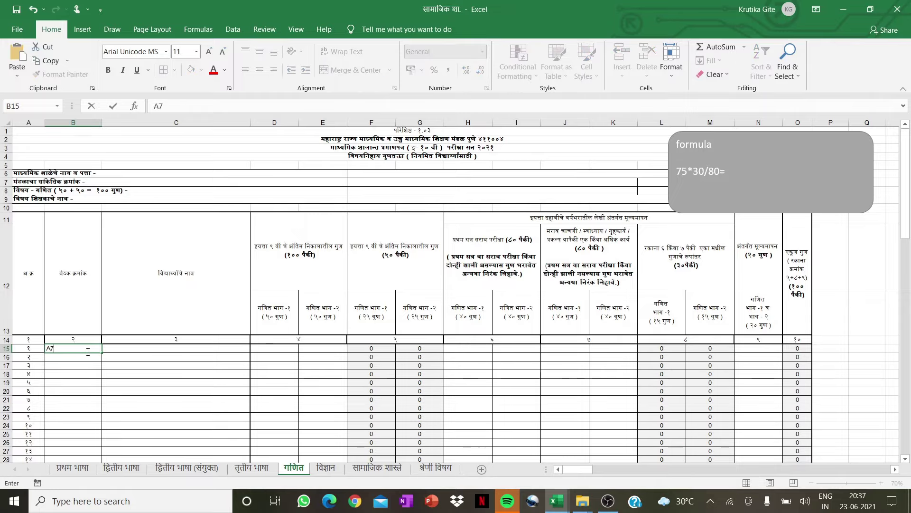
type("3512")
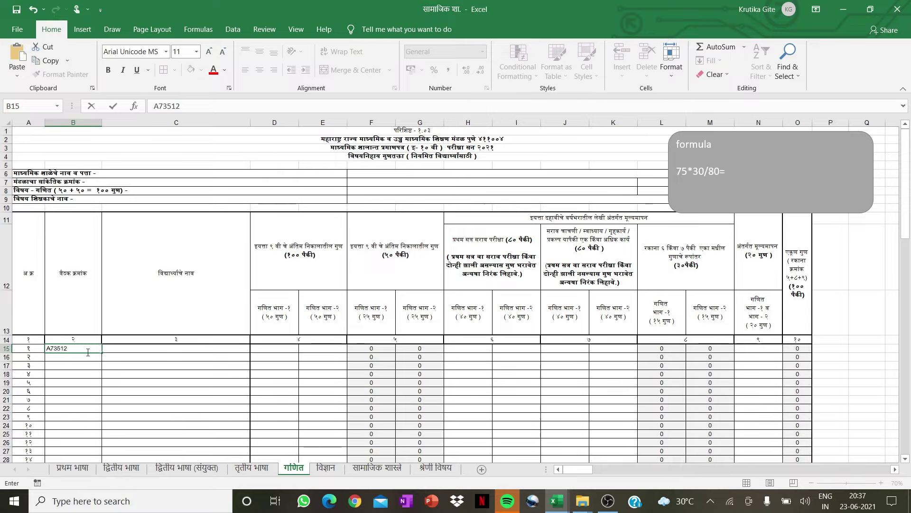
left_click(132, 348)
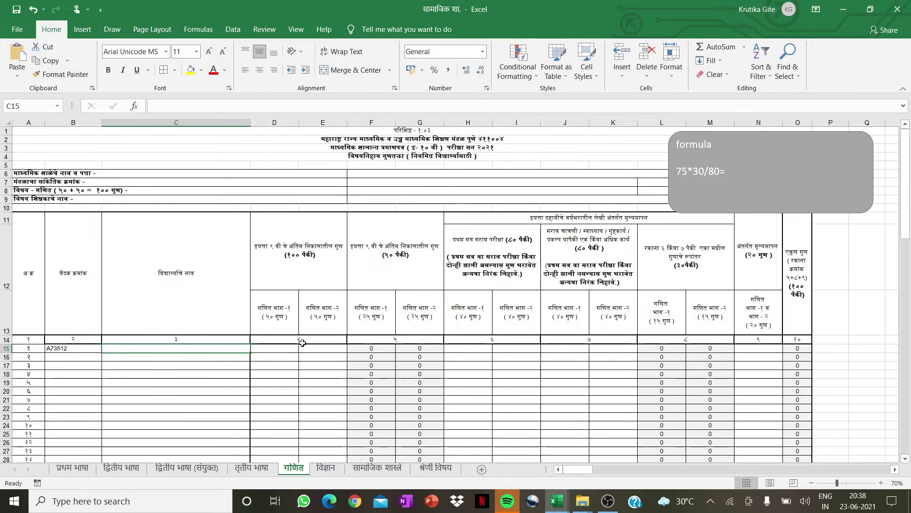
Step: Review row 15's cells, checking ROUNDUP formulas in F, G, L, M and the total in O15
left_click(277, 349)
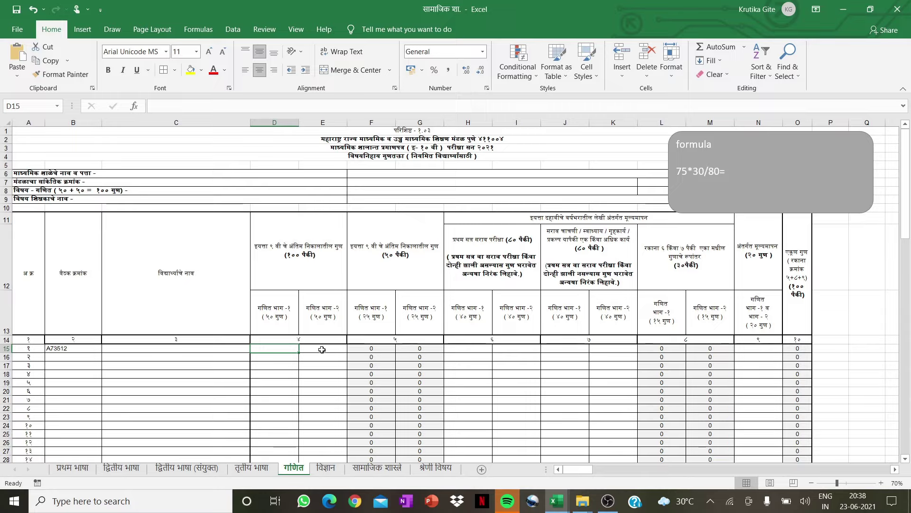
left_click(322, 351)
left_click(371, 349)
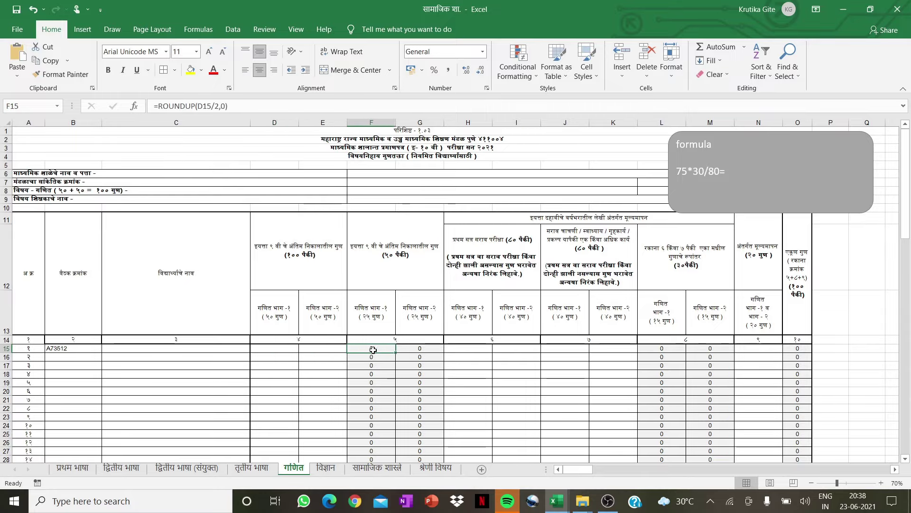
left_click(416, 350)
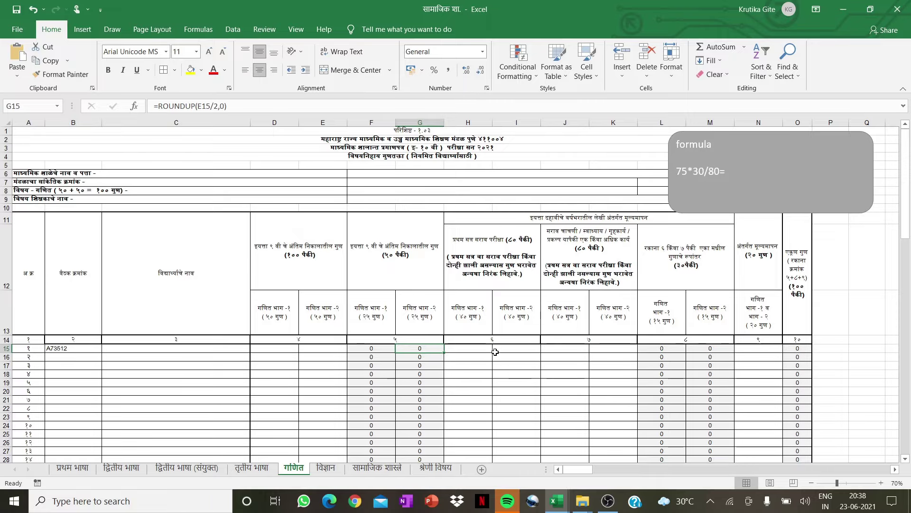
left_click(481, 349)
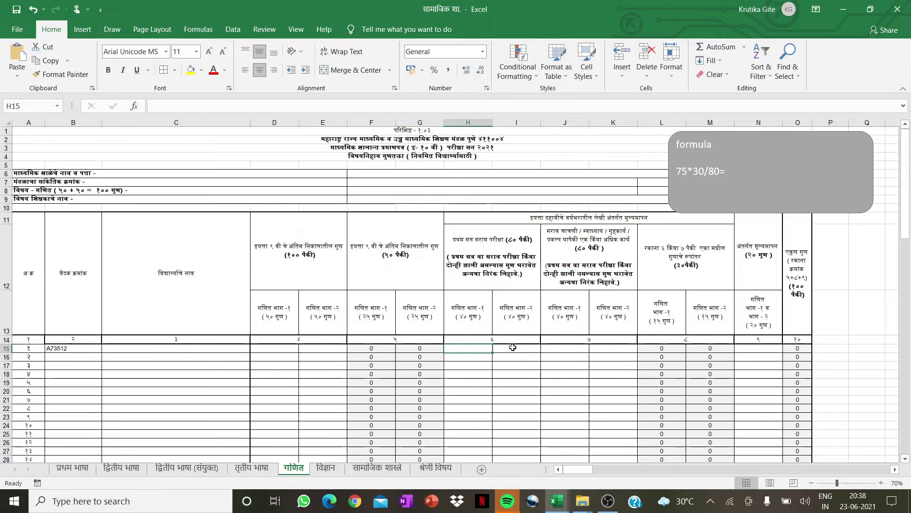
left_click(514, 347)
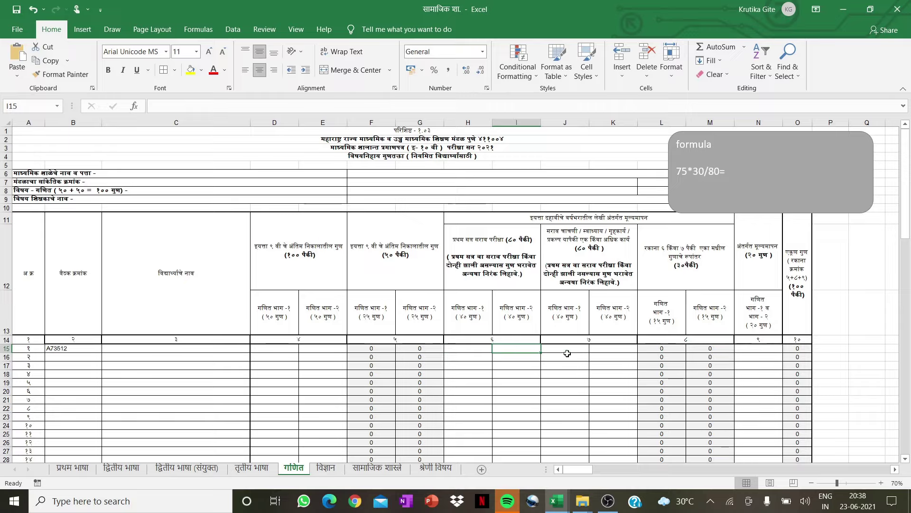
left_click(567, 350)
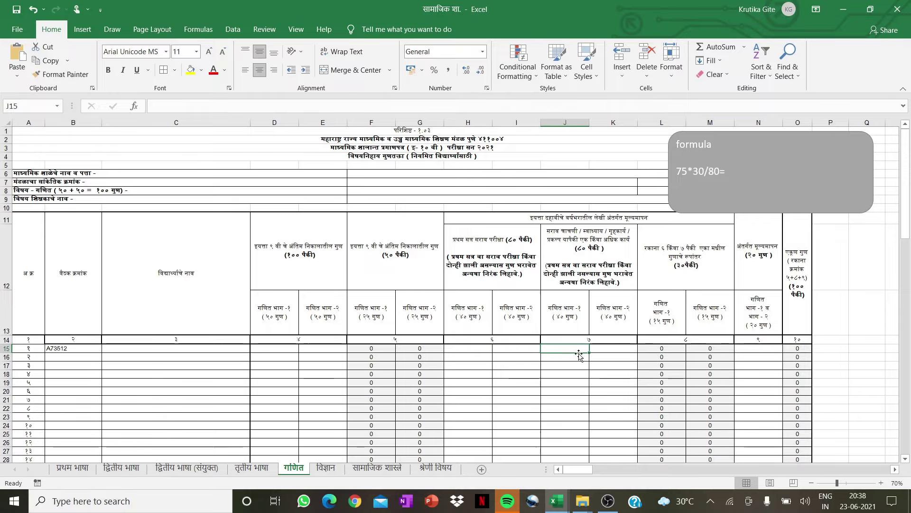
left_click(608, 351)
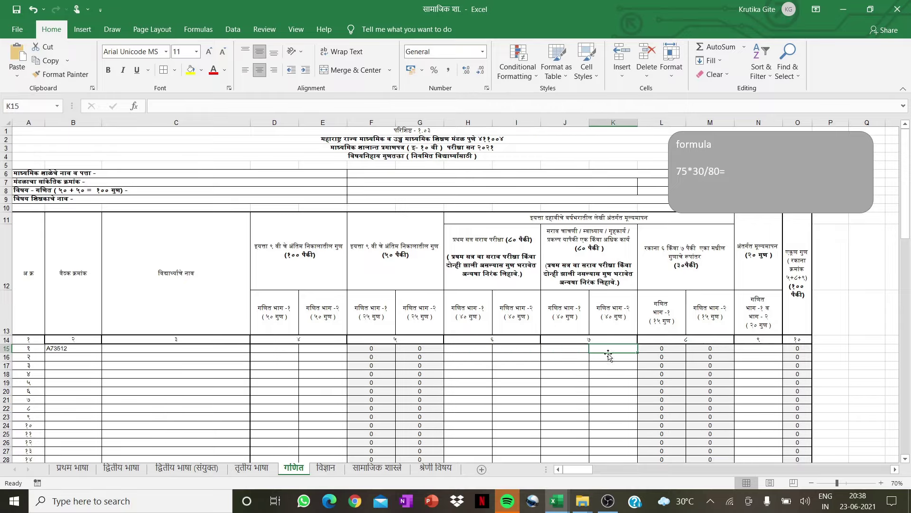
left_click(575, 349)
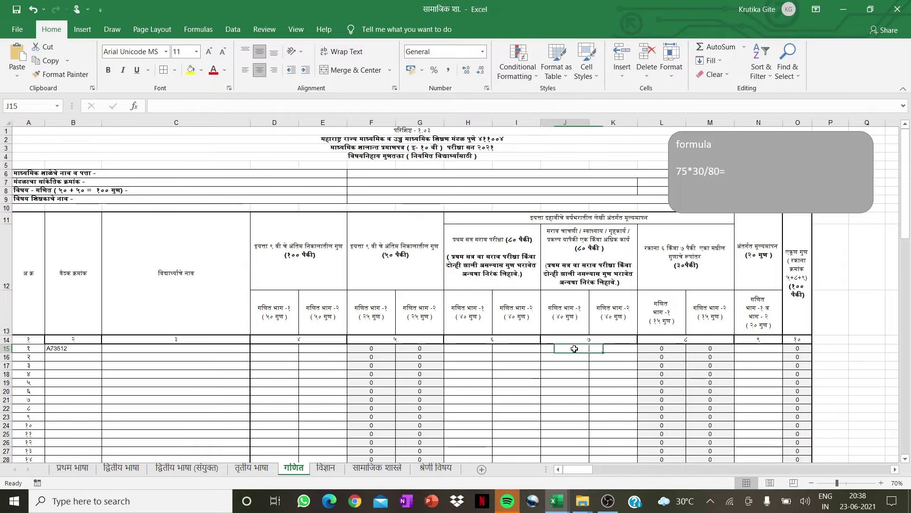
left_click(611, 349)
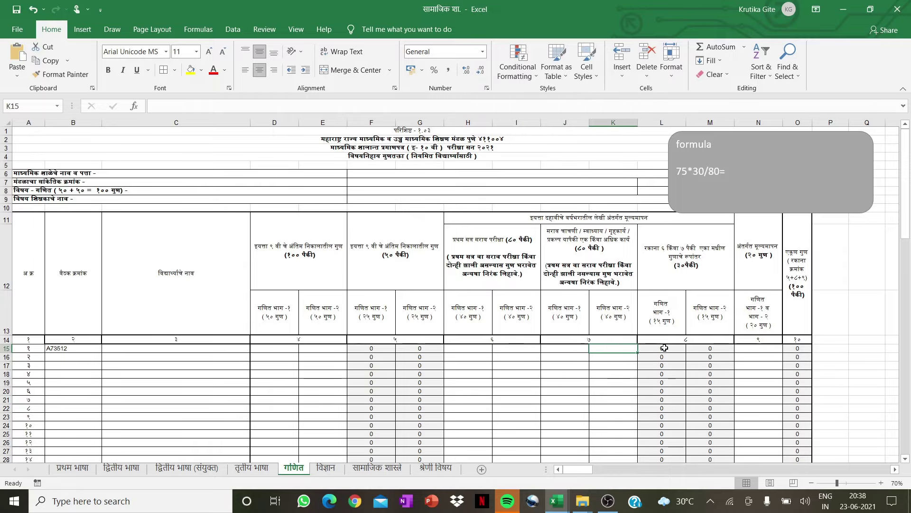
left_click(660, 348)
left_click(710, 352)
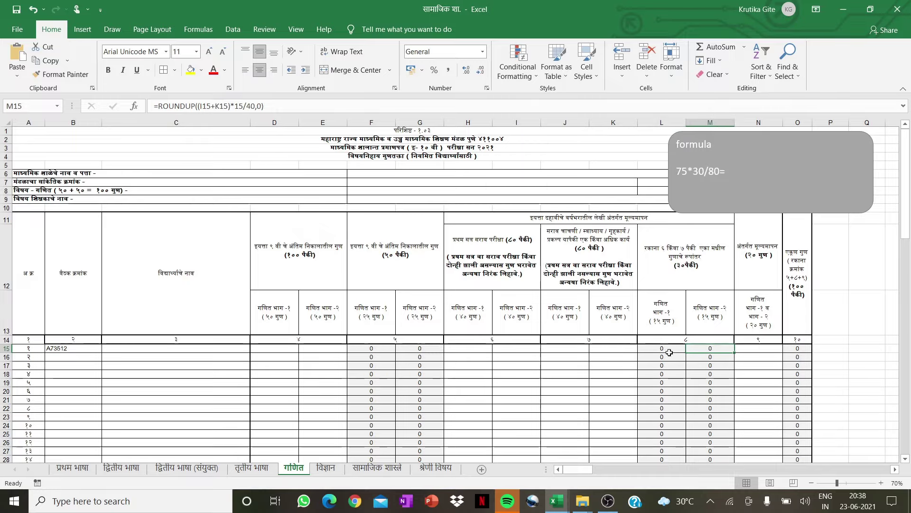
key("Left")
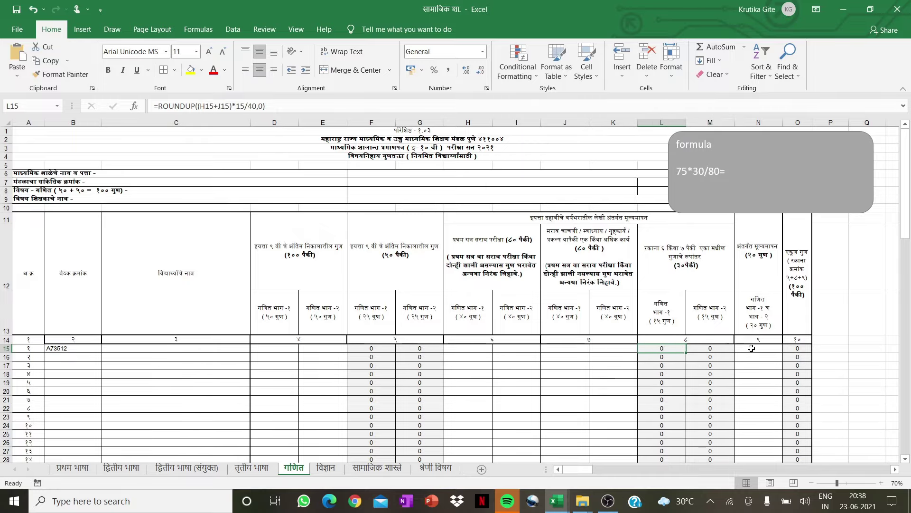
left_click(751, 349)
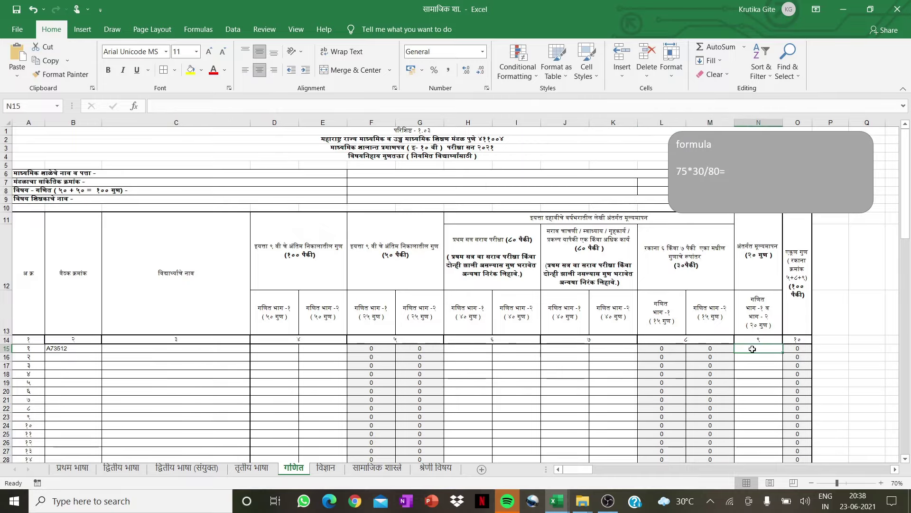
left_click(796, 350)
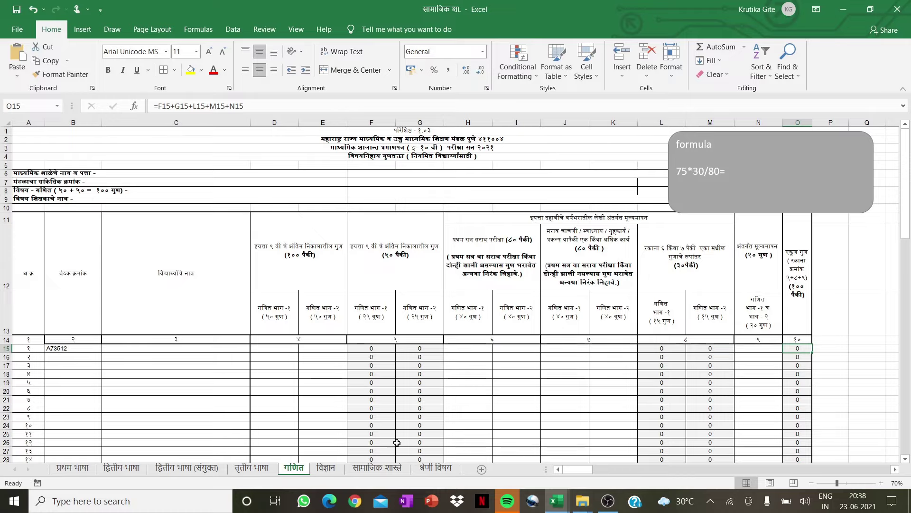
left_click(435, 468)
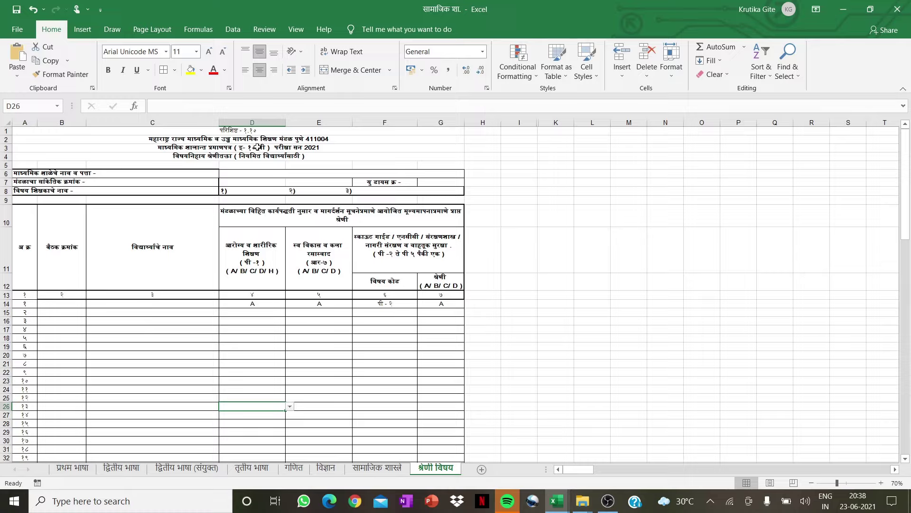
left_click(61, 304)
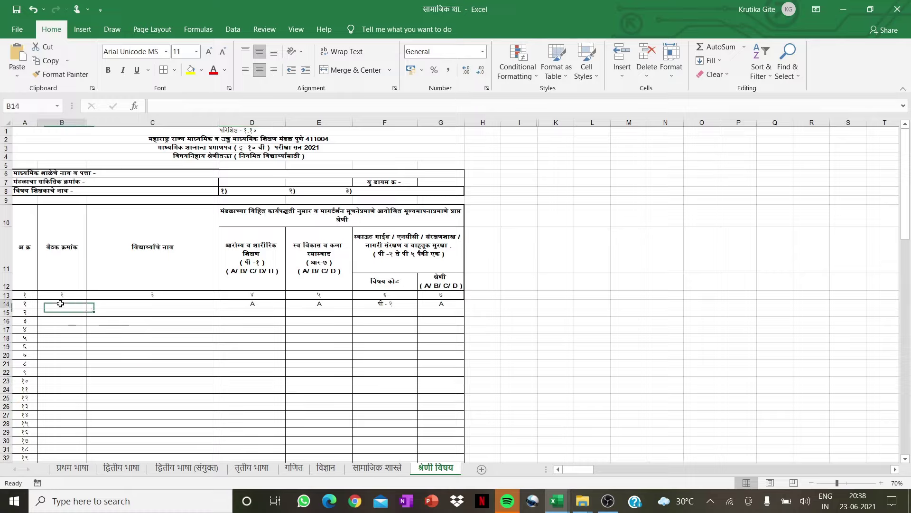
left_click(110, 304)
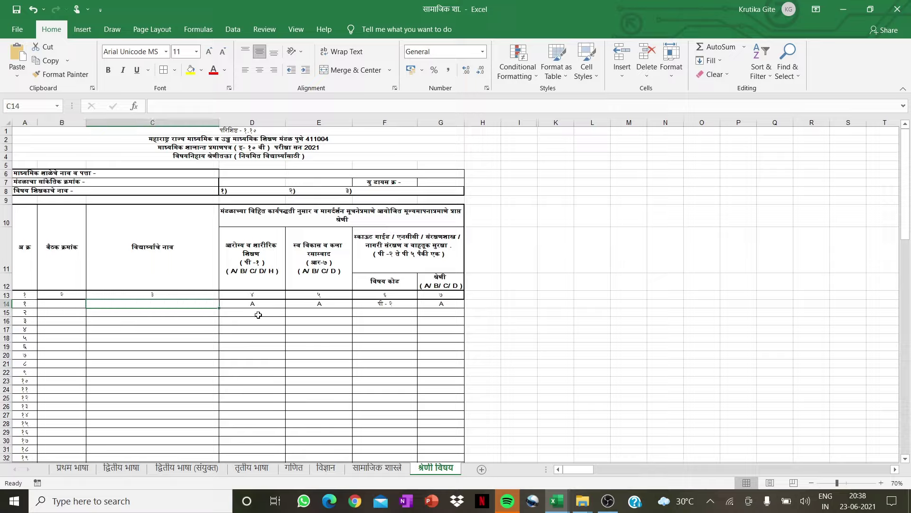
left_click(255, 305)
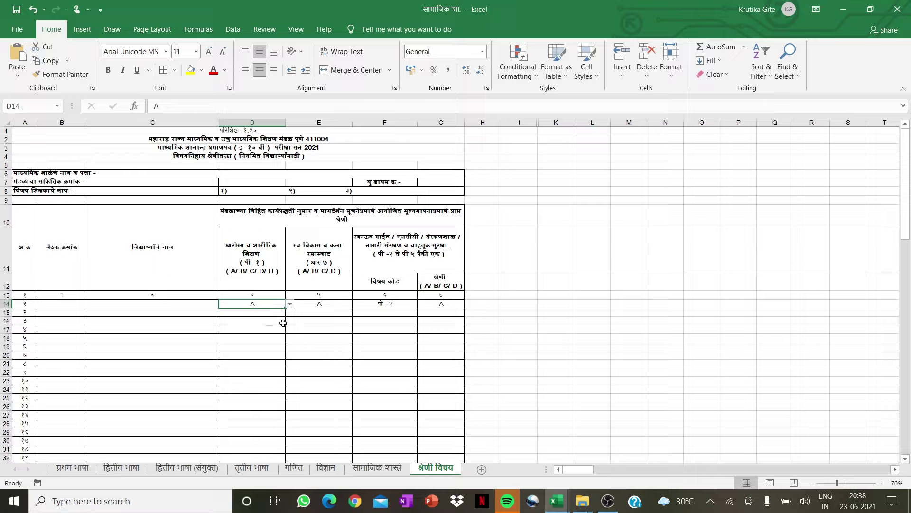
left_click(331, 308)
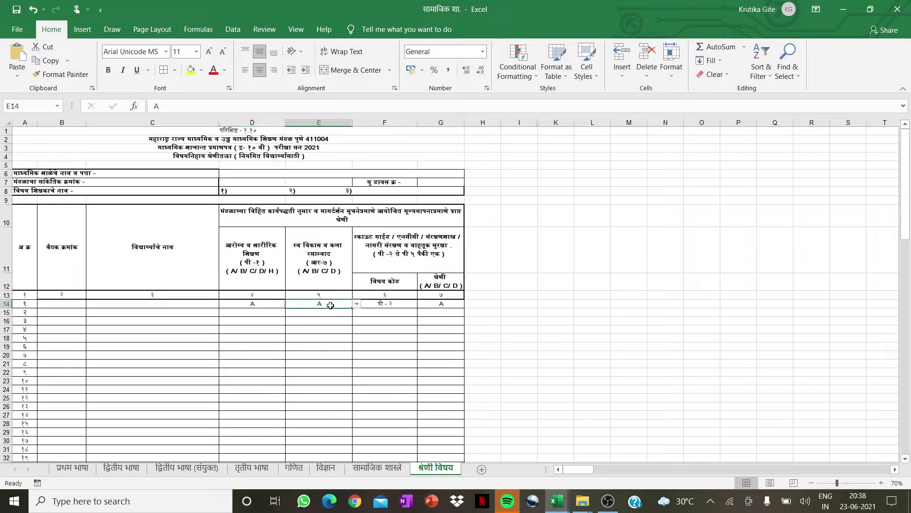
left_click(399, 302)
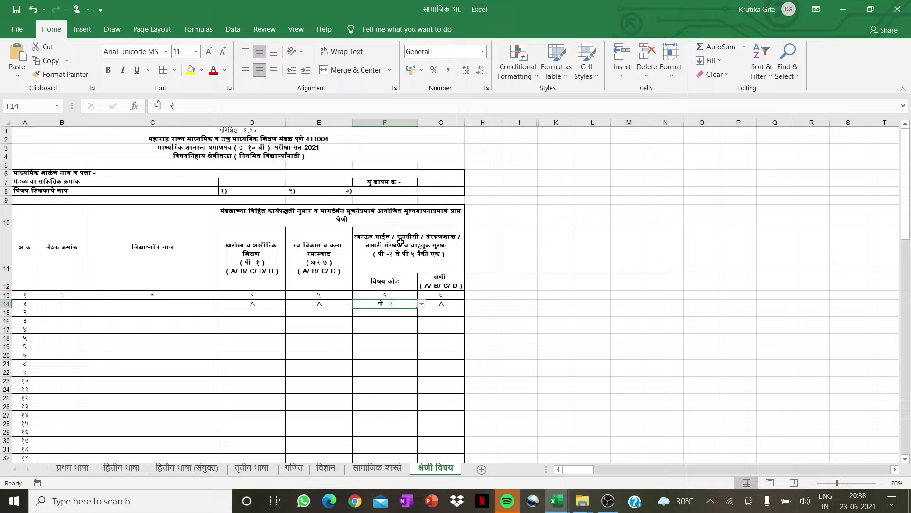
left_click(452, 306)
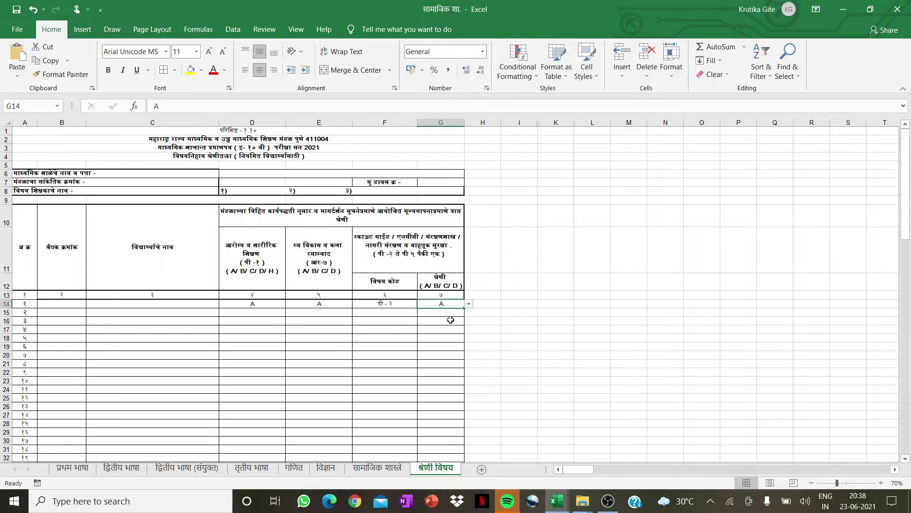
left_click(448, 320)
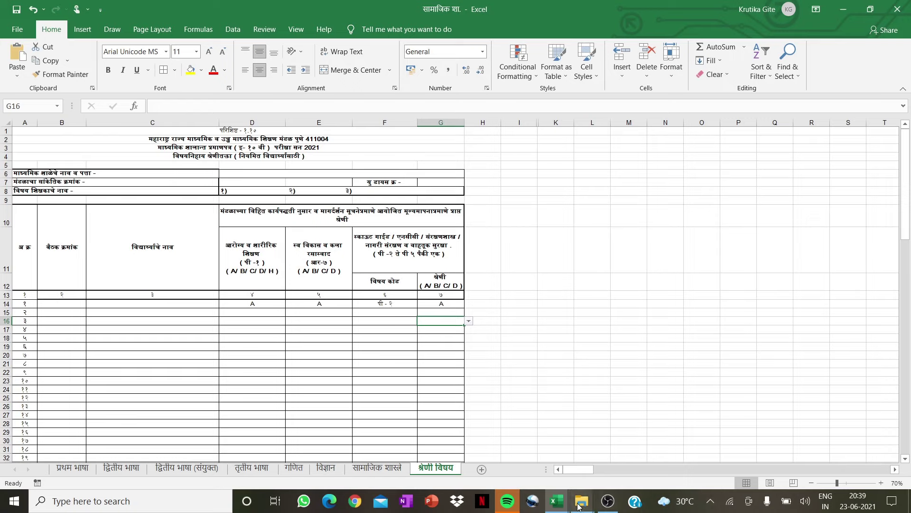
mouse_move(557, 501)
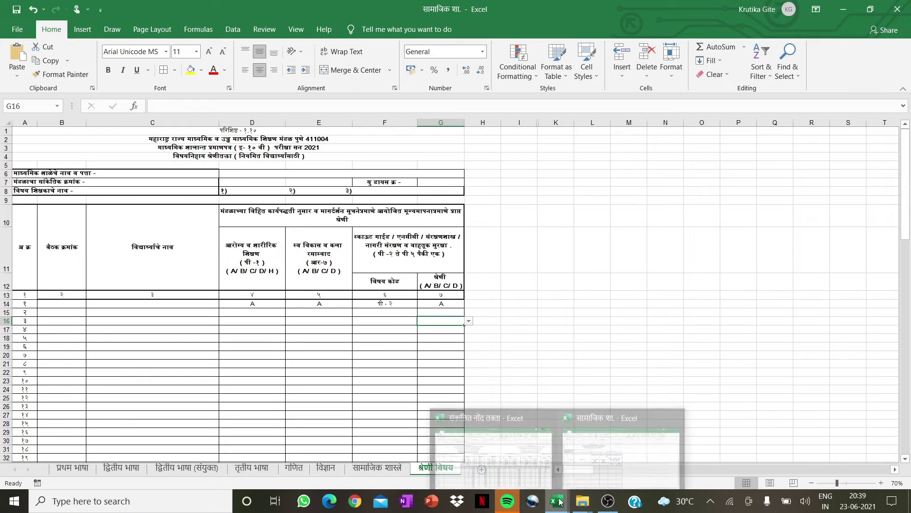
Step: Switch to the संकलित नोंद तक्ता workbook window showing sheet R-1
left_click(458, 473)
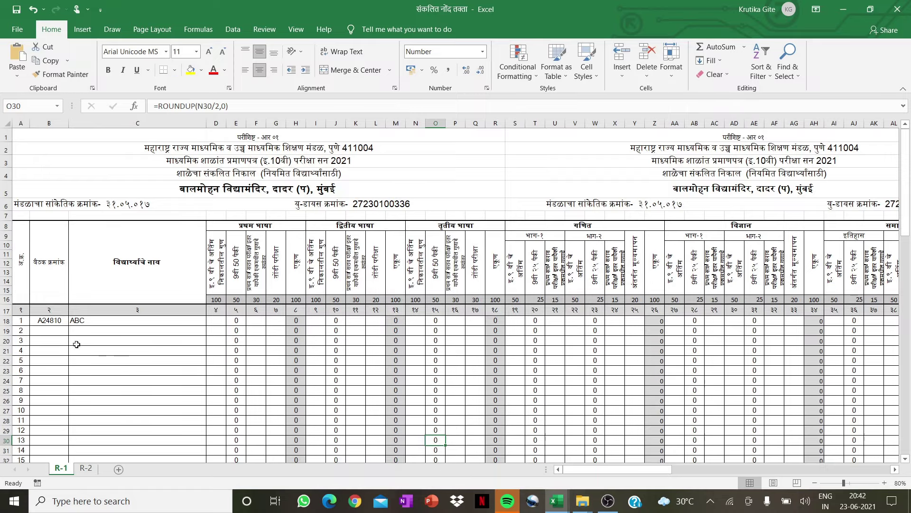
Step: Enter the first student's प्रथम भाषा marks 80, 28 and 18, giving half 40 and total 86
left_click(57, 323)
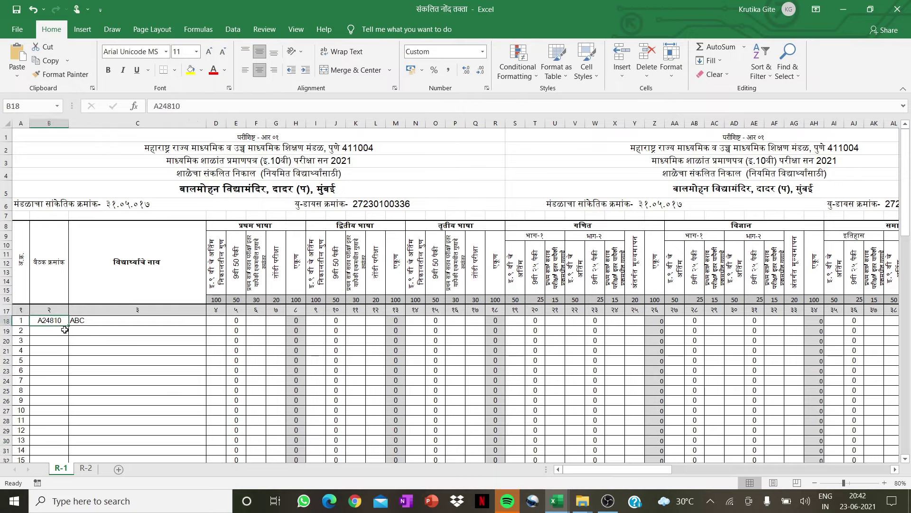
left_click(95, 325)
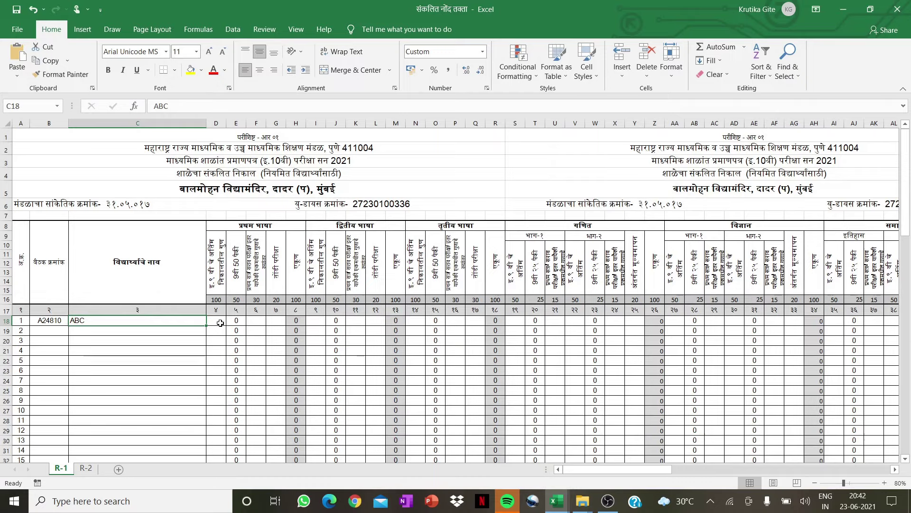
left_click(220, 323)
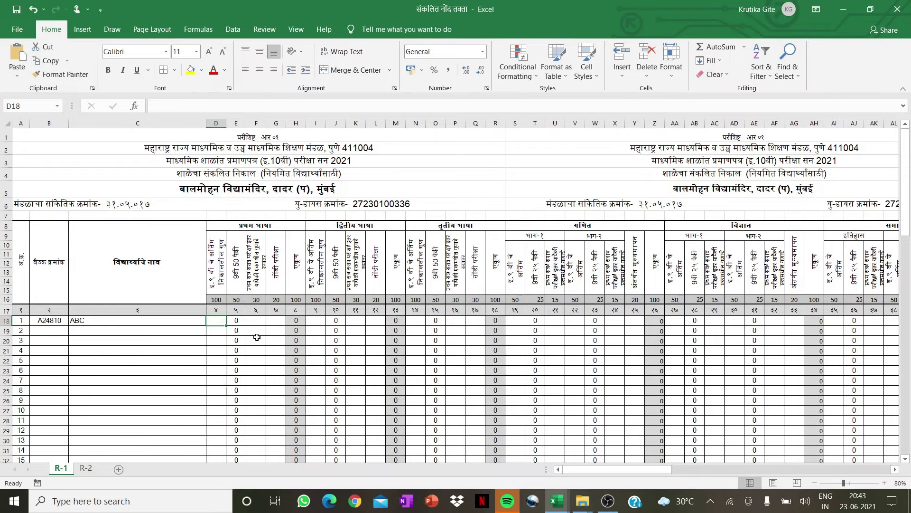
type("80")
key("Tab")
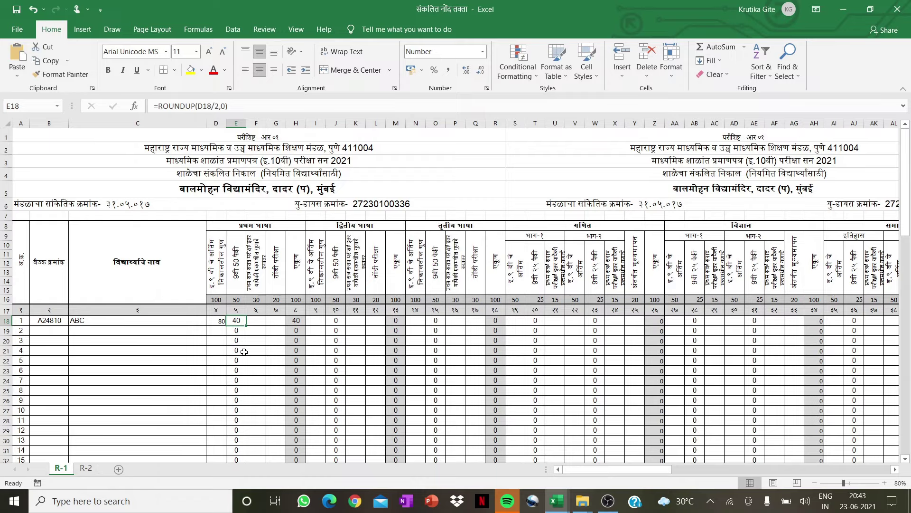
key("Tab")
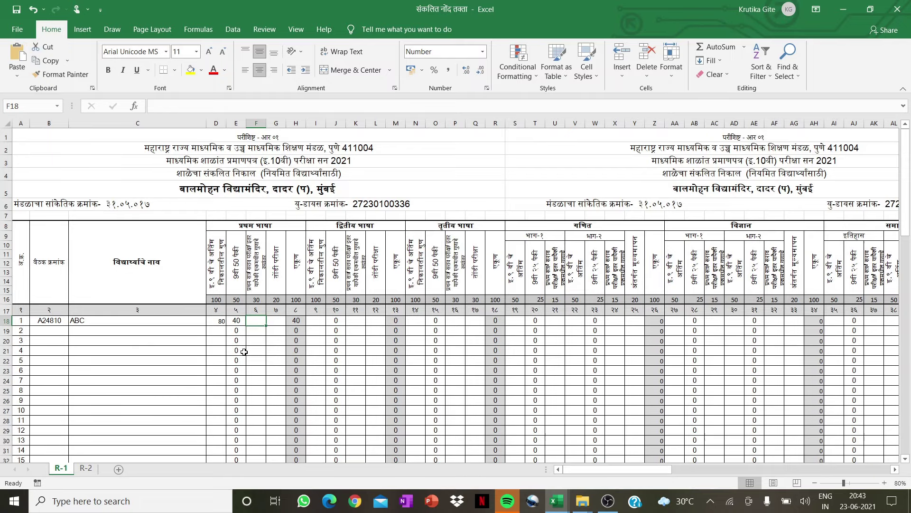
type("2")
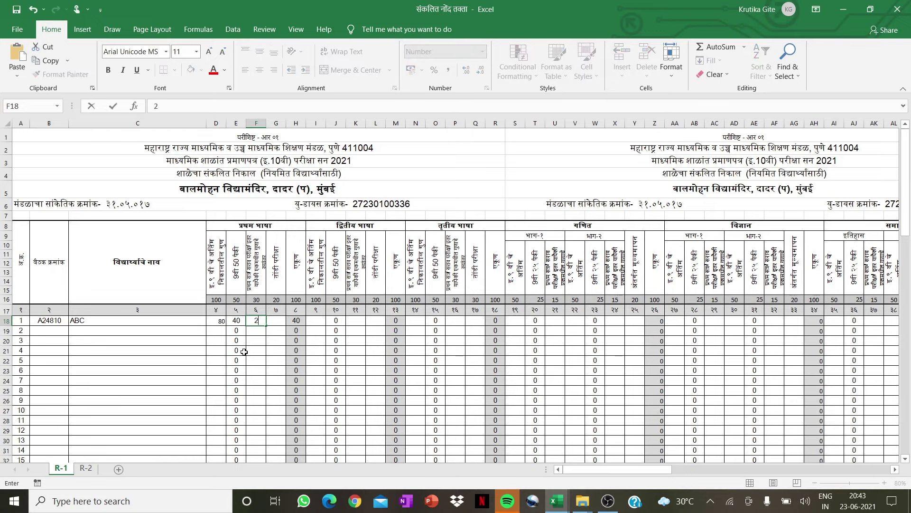
type("8")
key("Tab")
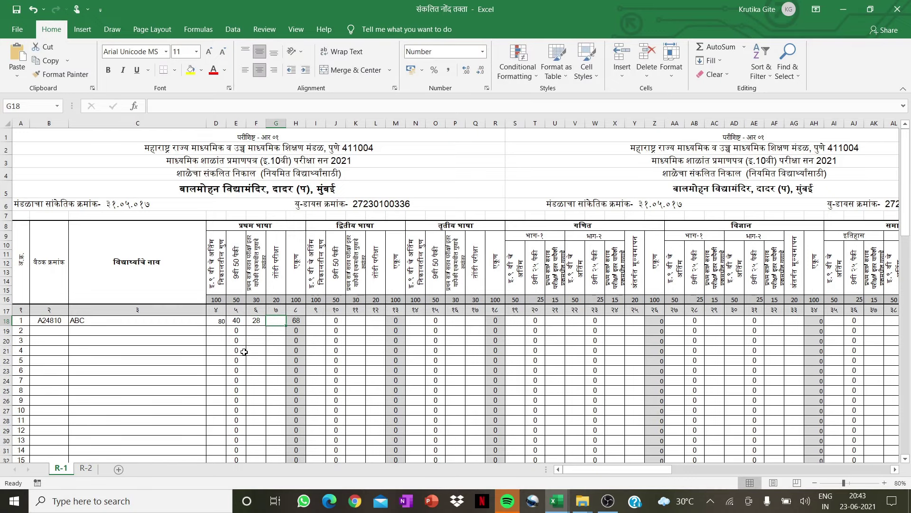
type("1")
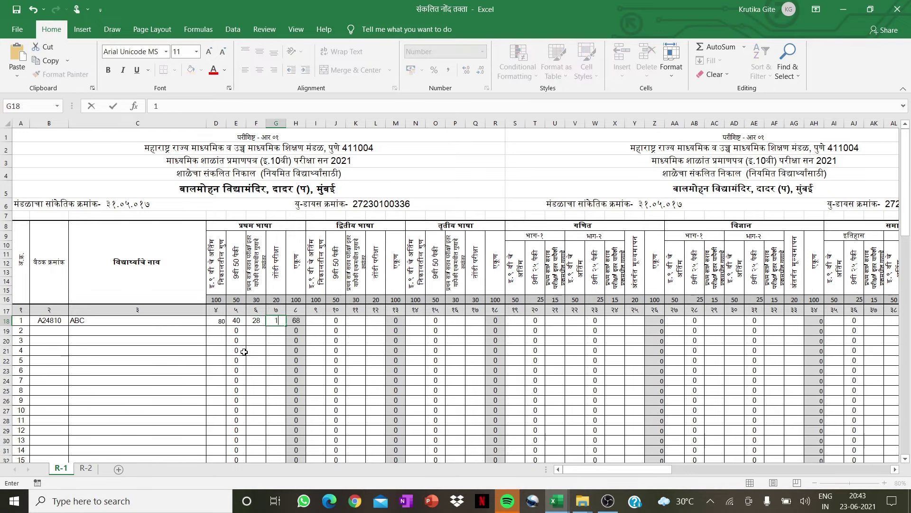
type("8")
key("Tab")
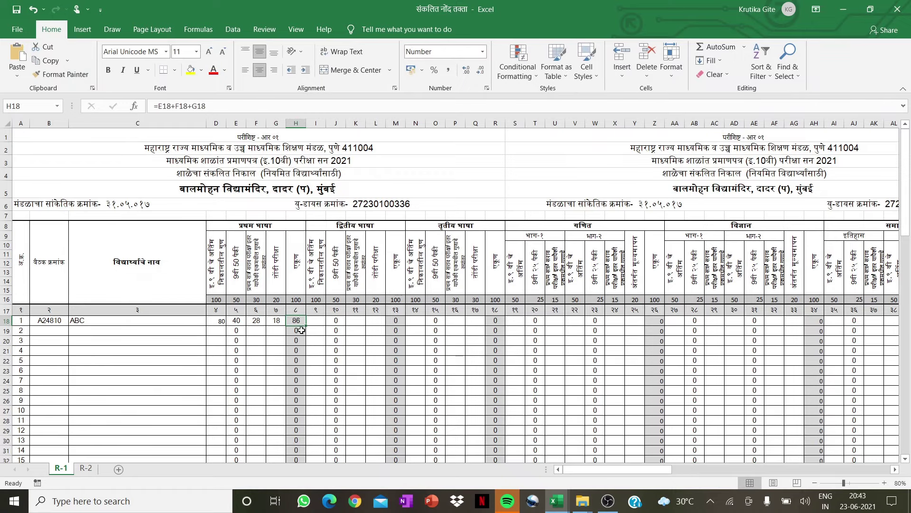
key("Tab")
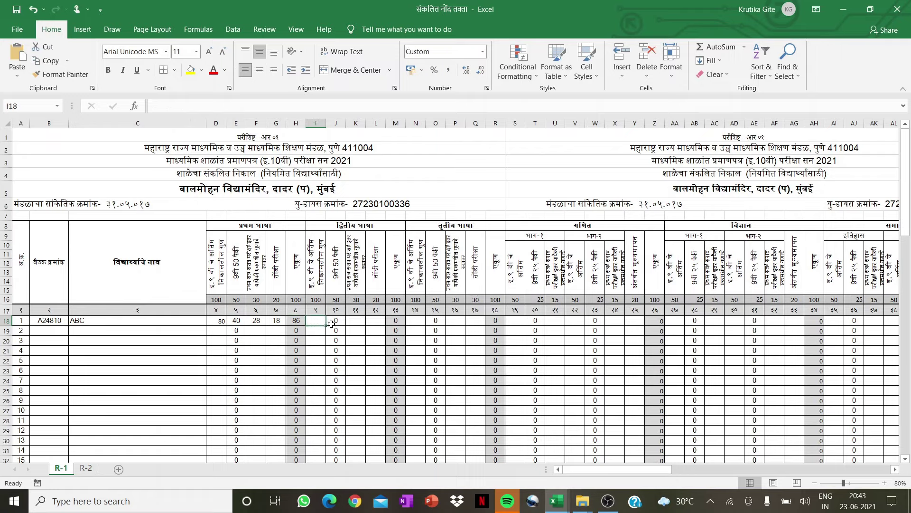
left_click(331, 323)
left_click(356, 330)
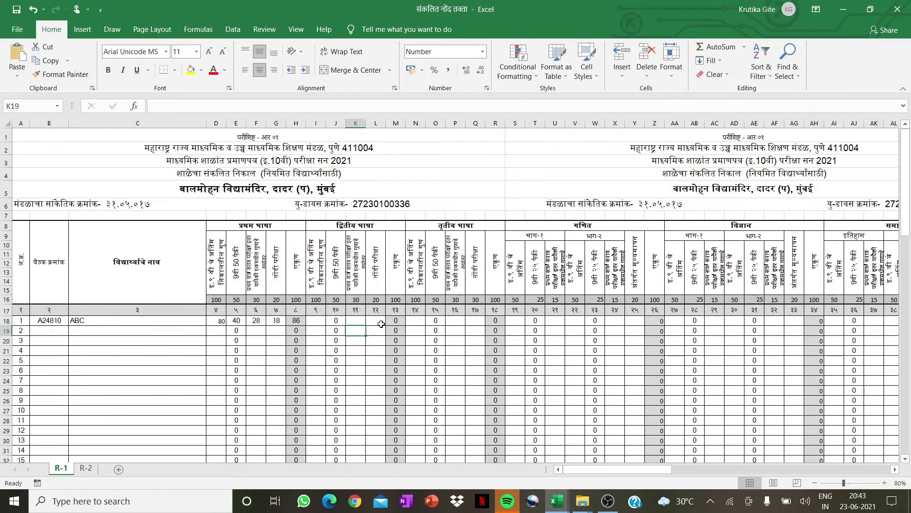
left_click_drag(594, 468, 619, 469)
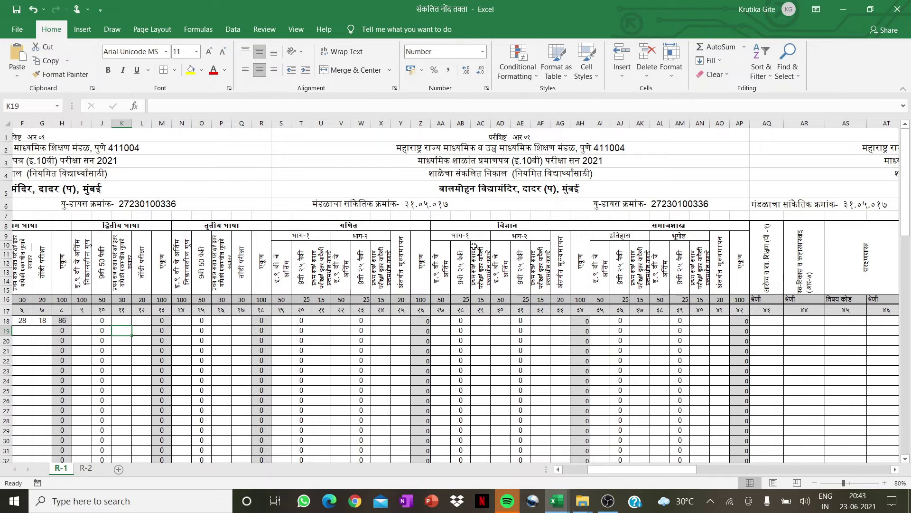
left_click_drag(684, 468, 718, 468)
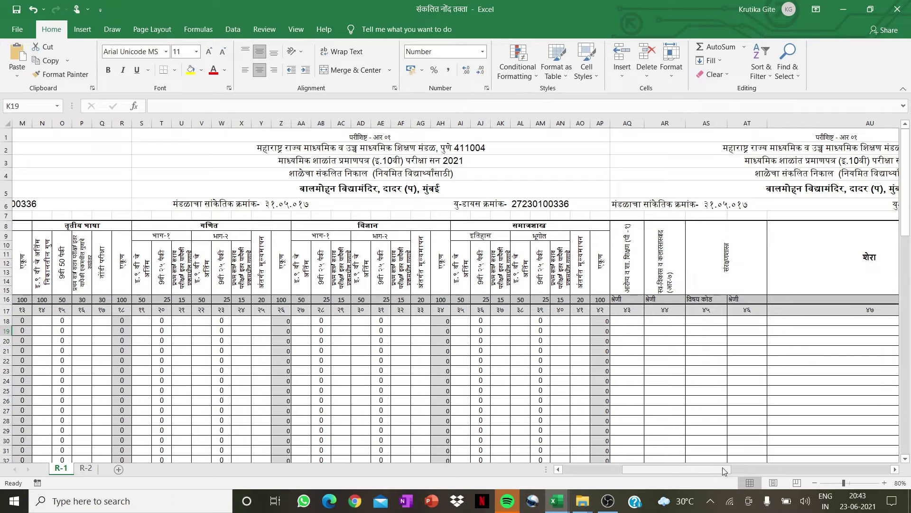
left_click_drag(725, 472, 749, 473)
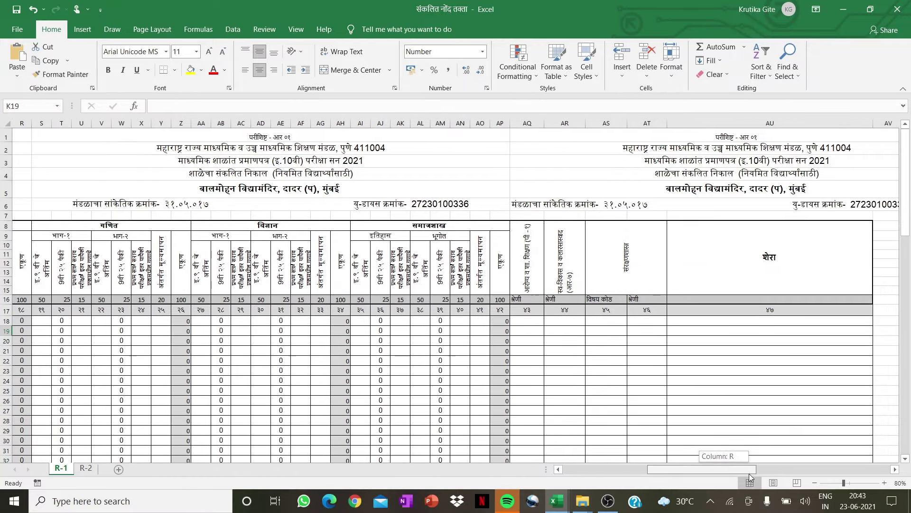
left_click_drag(749, 473, 664, 473)
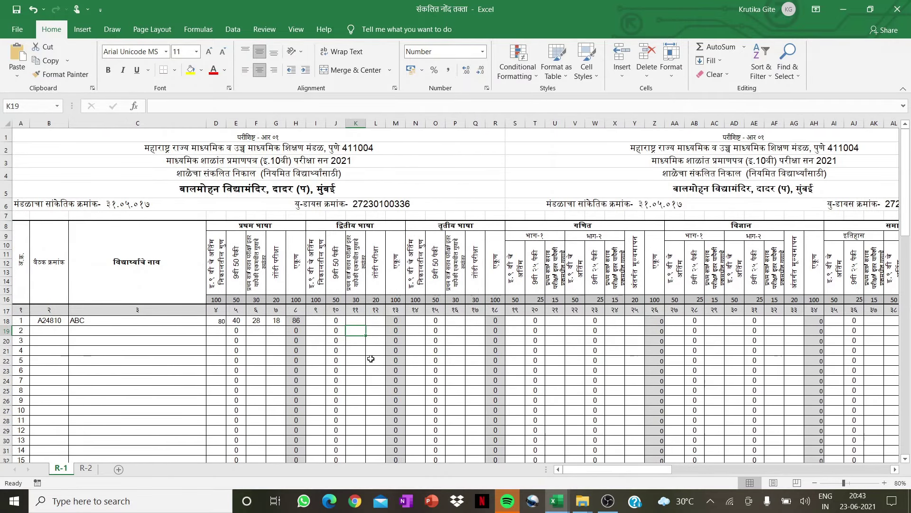
scroll(370, 358, "down", 1)
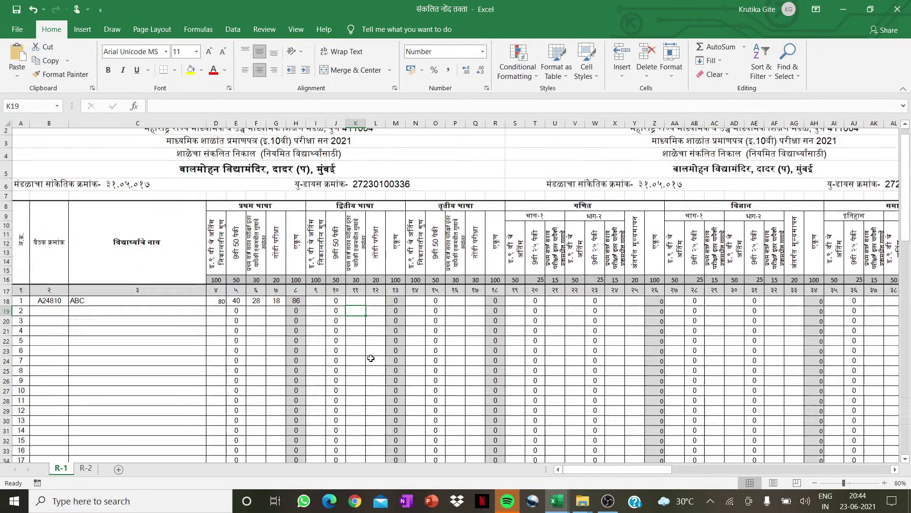
scroll(371, 358, "down", 2)
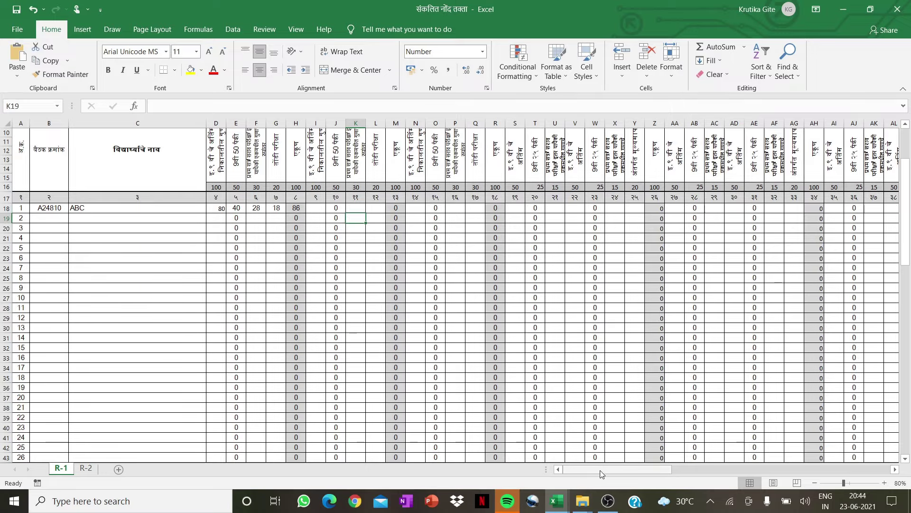
mouse_move(600, 470)
left_mouse_down()
mouse_move(650, 476)
mouse_move(606, 481)
left_mouse_up()
left_click_drag(624, 472, 638, 473)
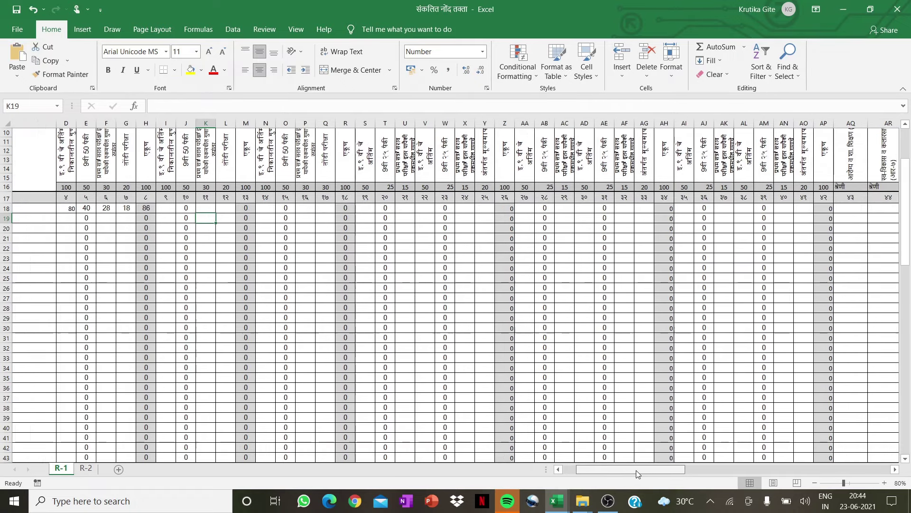